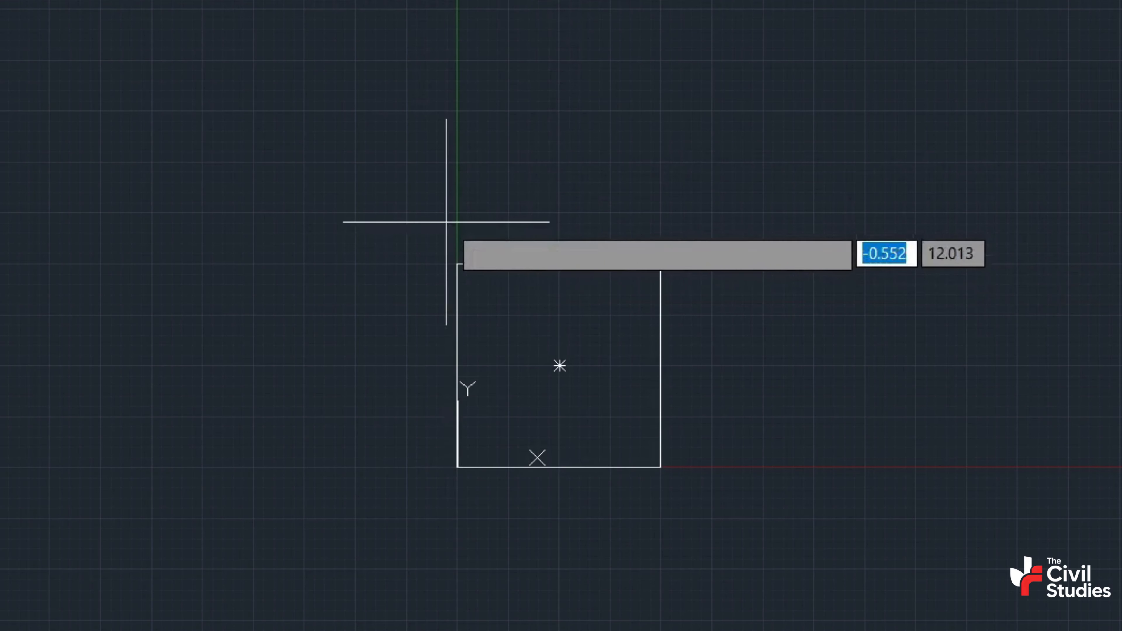
# Step: Add linear dimensions above the square's upper edge and beside its right-hand edge
pyautogui.click(458, 264)
pyautogui.click(660, 263)
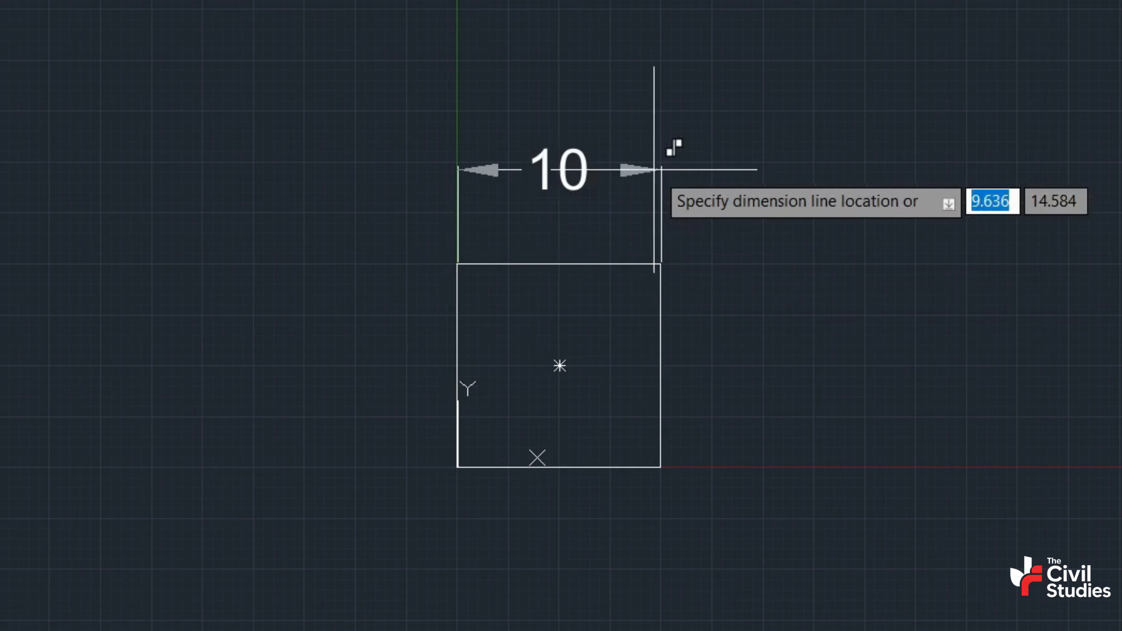
pyautogui.click(658, 170)
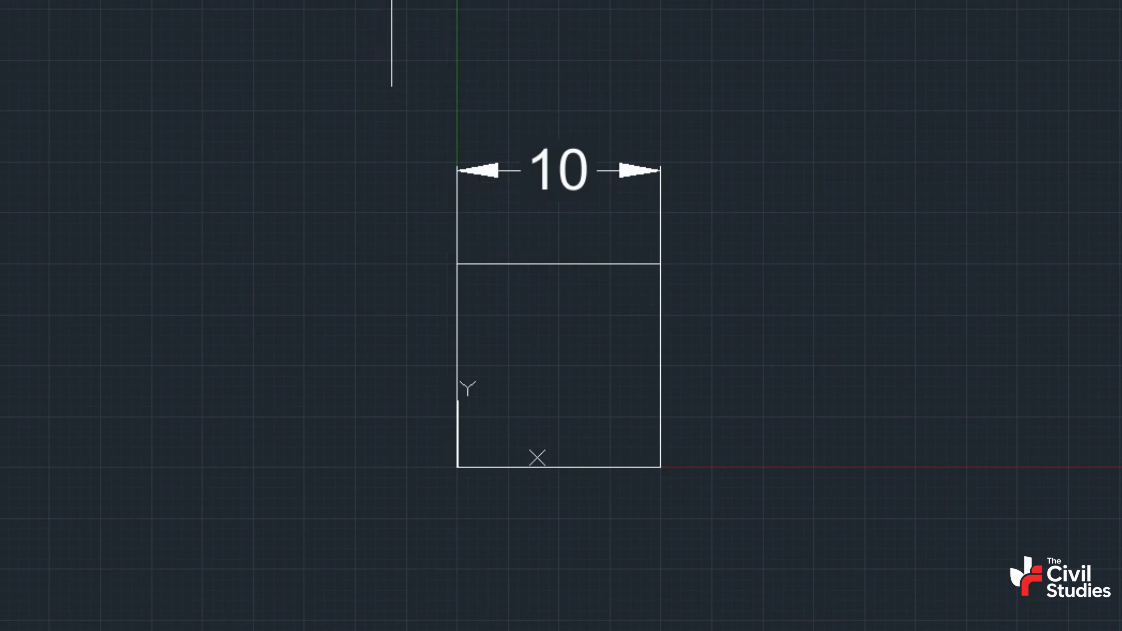
pyautogui.press('Return')
pyautogui.click(661, 264)
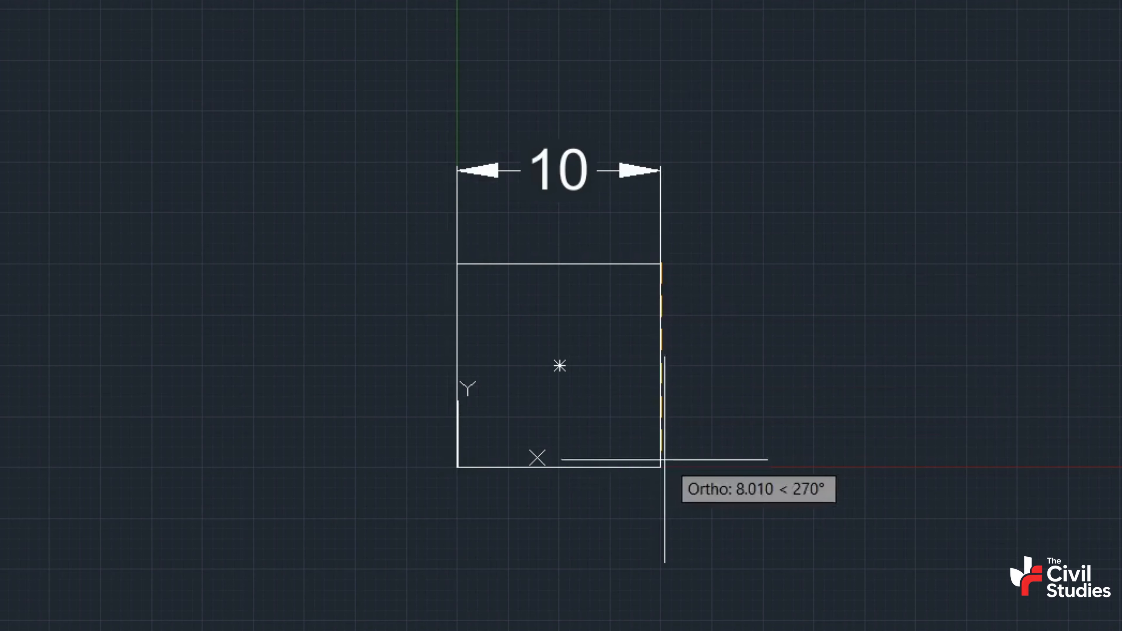
pyautogui.click(660, 466)
pyautogui.click(765, 467)
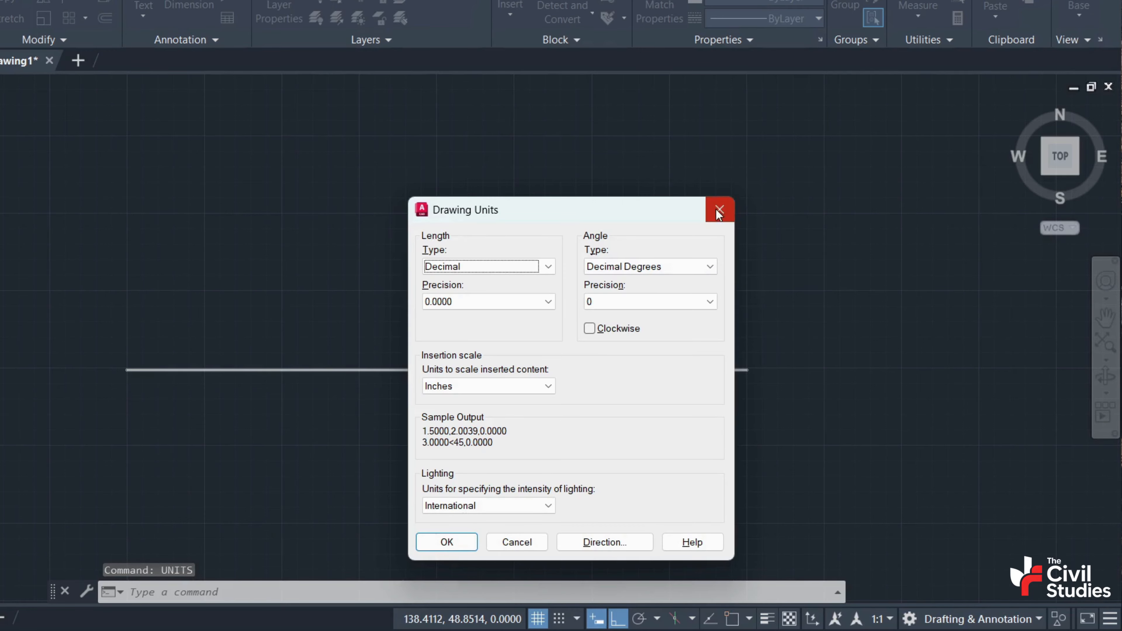
# Step: Close the Drawing Units dialog and reopen it with the UN command
pyautogui.click(718, 209)
pyautogui.write('UN')
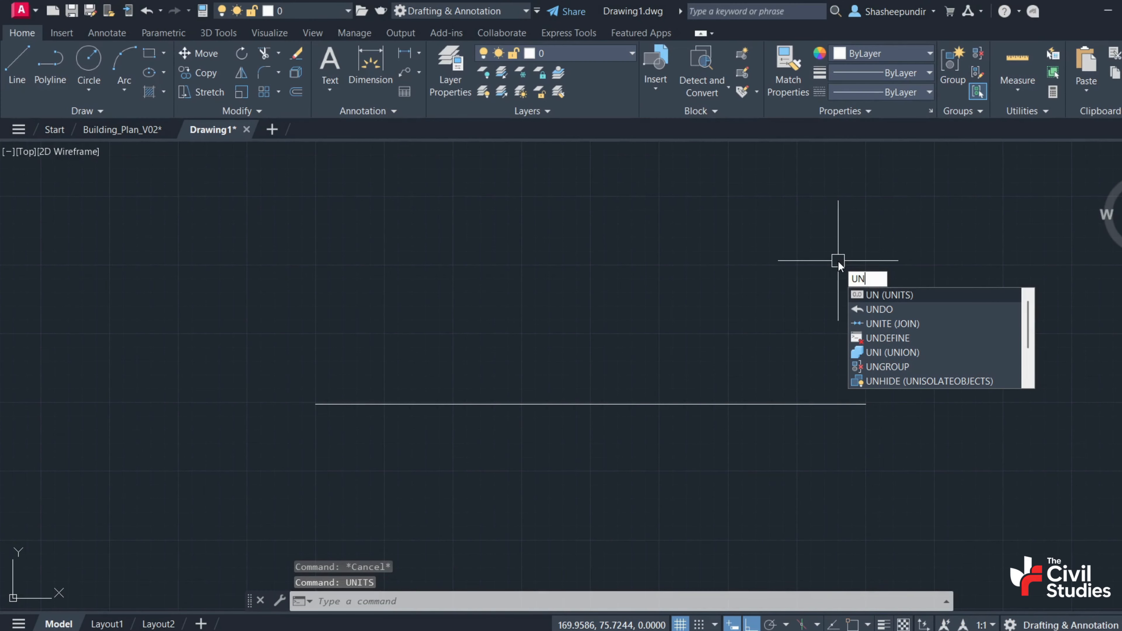
pyautogui.press('Escape')
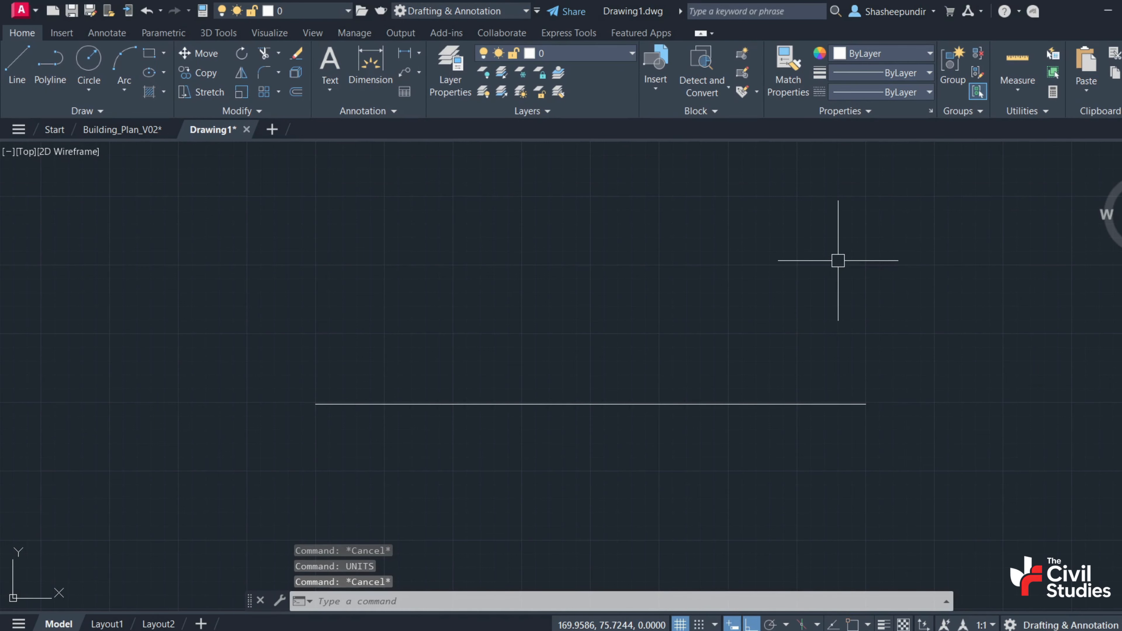
pyautogui.write('uni')
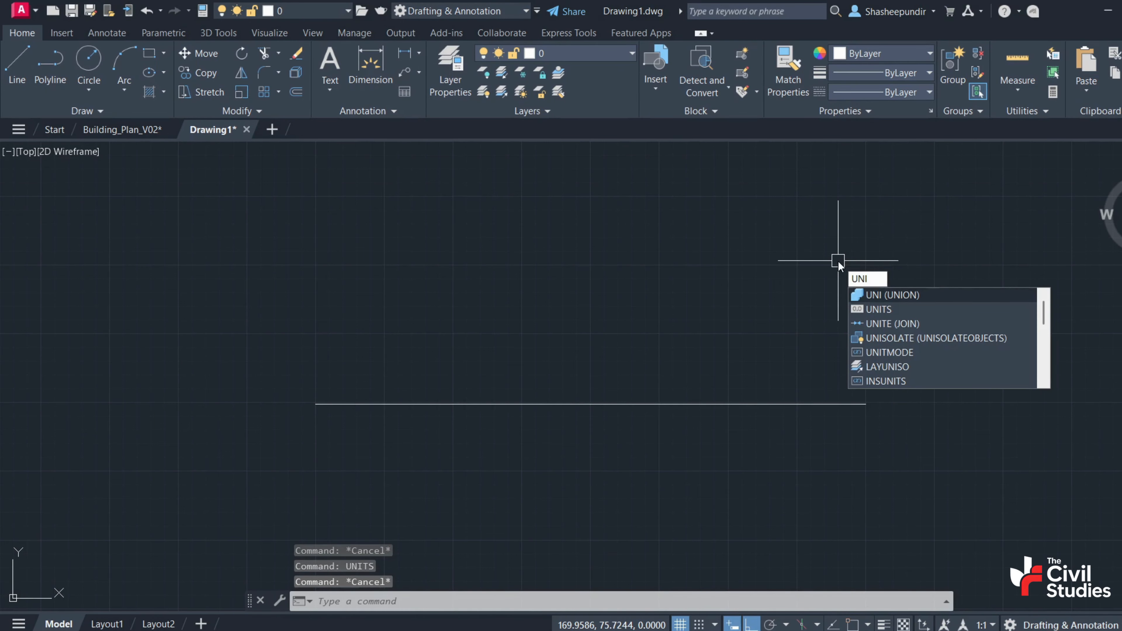
pyautogui.write('ts')
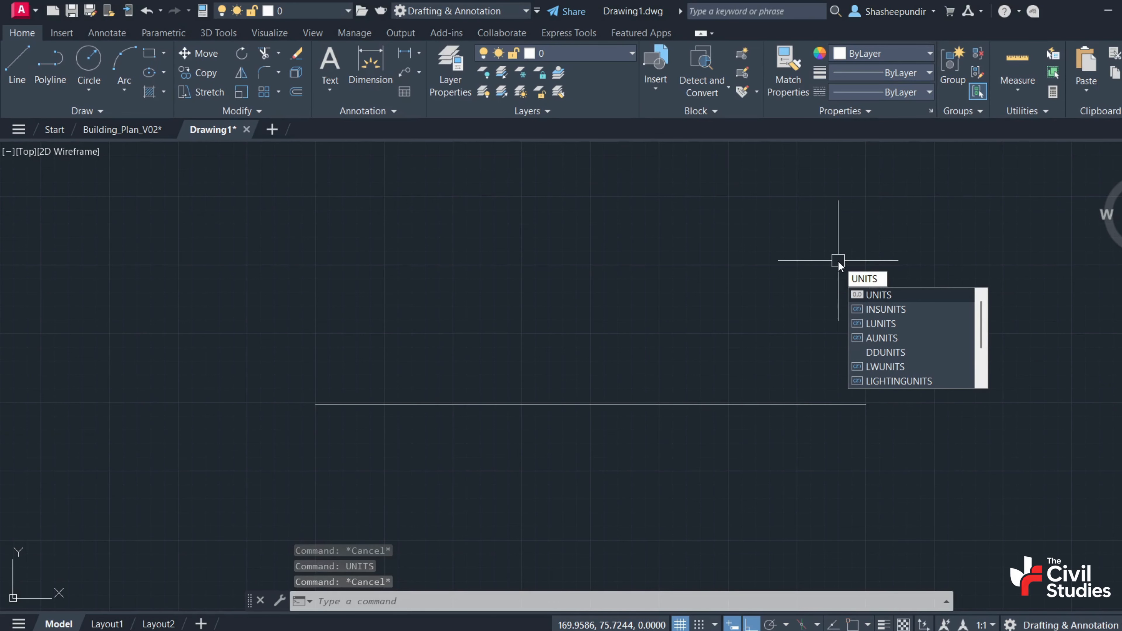
pyautogui.press('BackSpace')
pyautogui.press('BackSpace')
pyautogui.press('BackSpace')
pyautogui.press('Return')
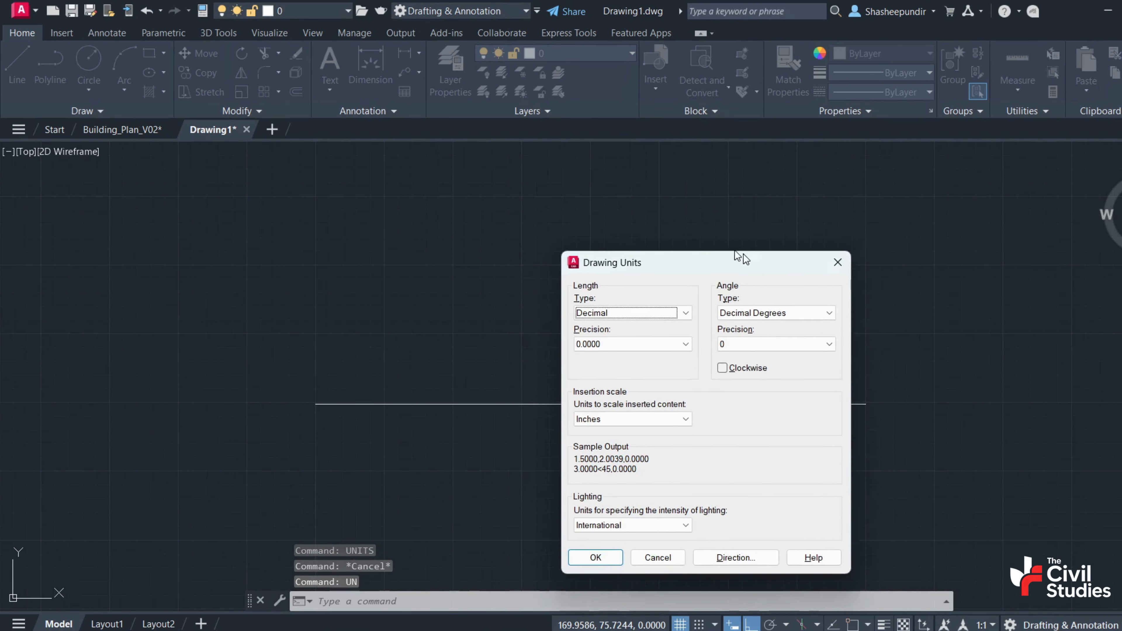
pyautogui.moveTo(740, 255); pyautogui.dragTo(713, 219)
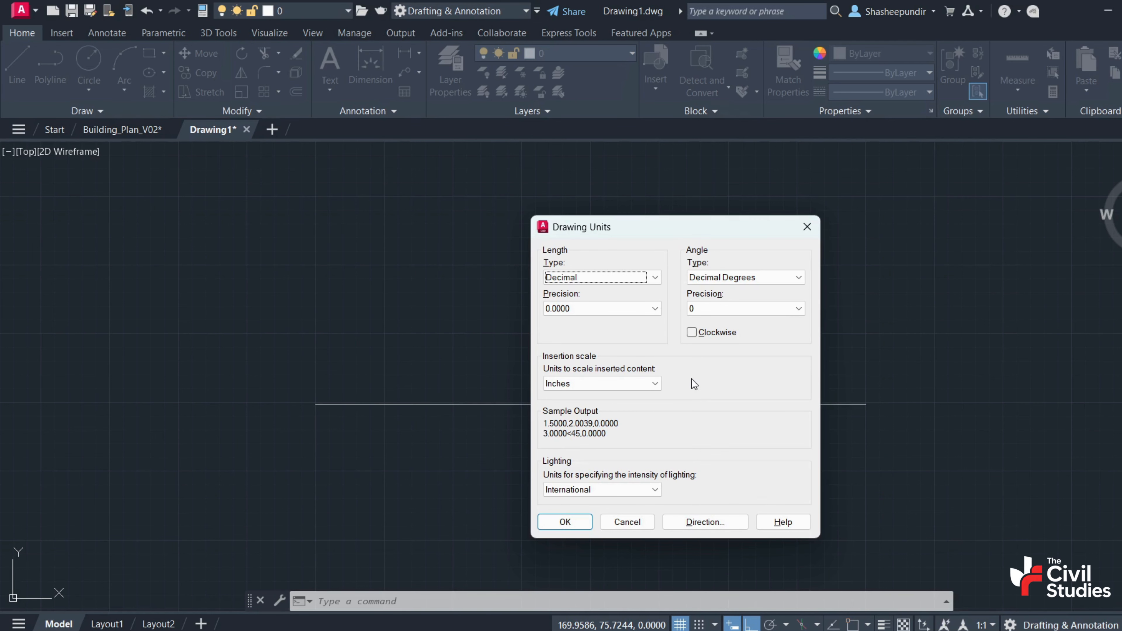
# Step: Review the available length types, angle types and insertion scale units in the drawing units settings
pyautogui.click(652, 277)
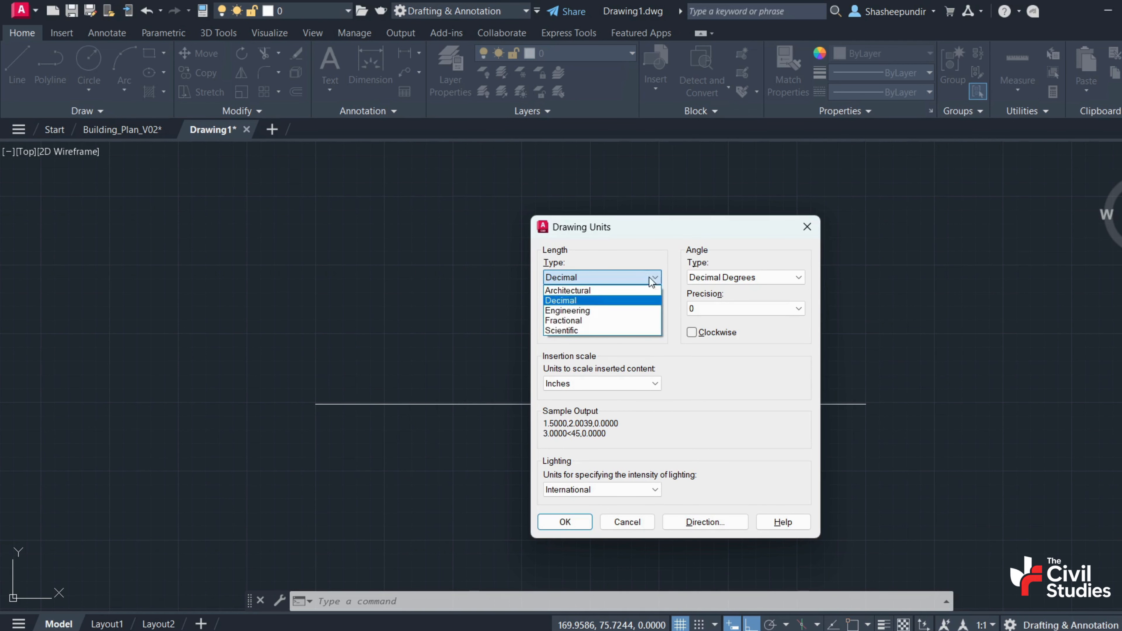
pyautogui.click(657, 300)
pyautogui.click(798, 277)
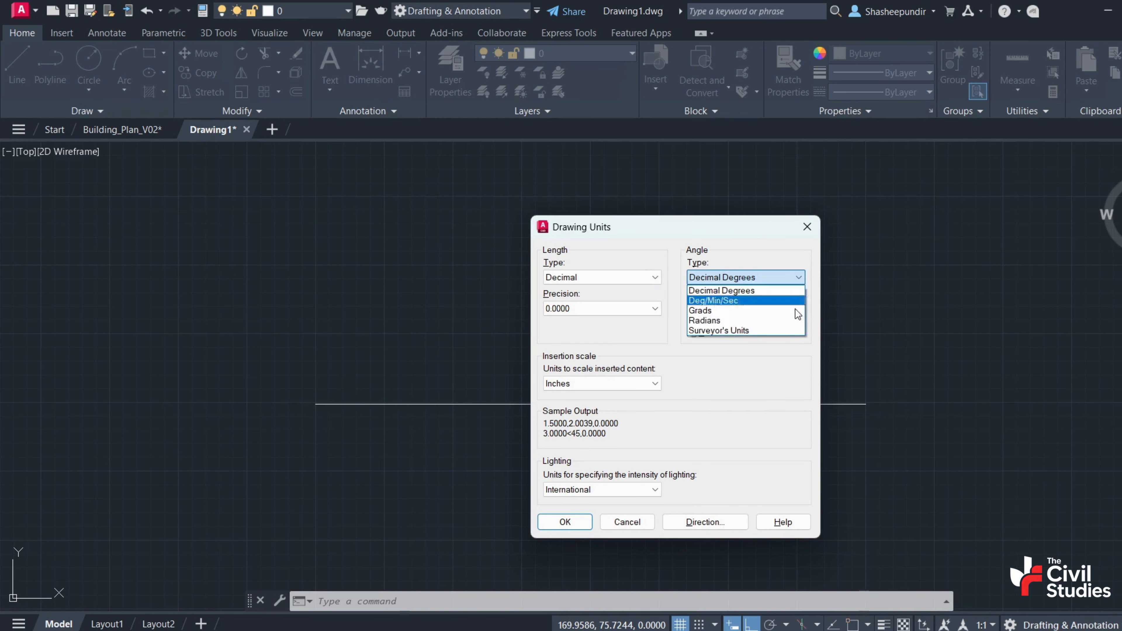
pyautogui.click(794, 278)
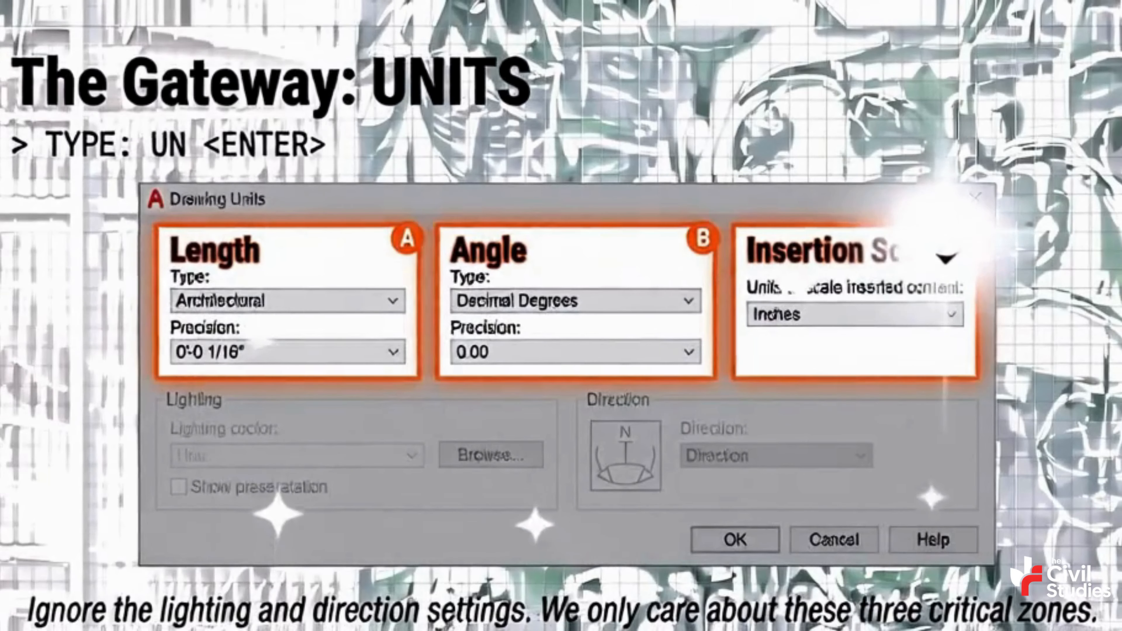
pyautogui.click(454, 410)
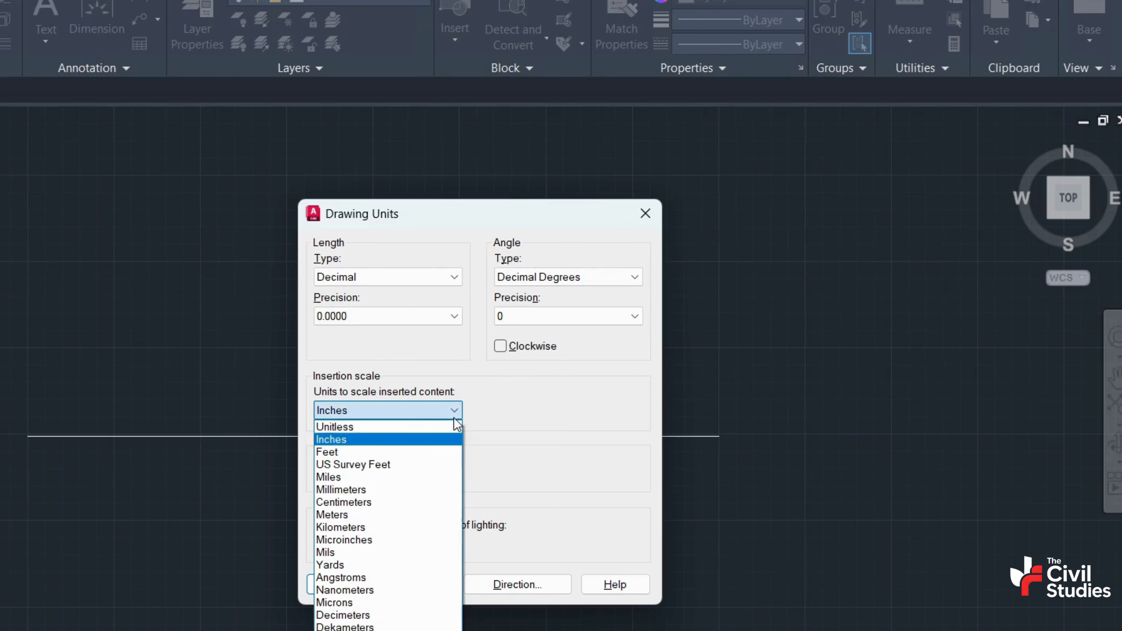
pyautogui.click(563, 413)
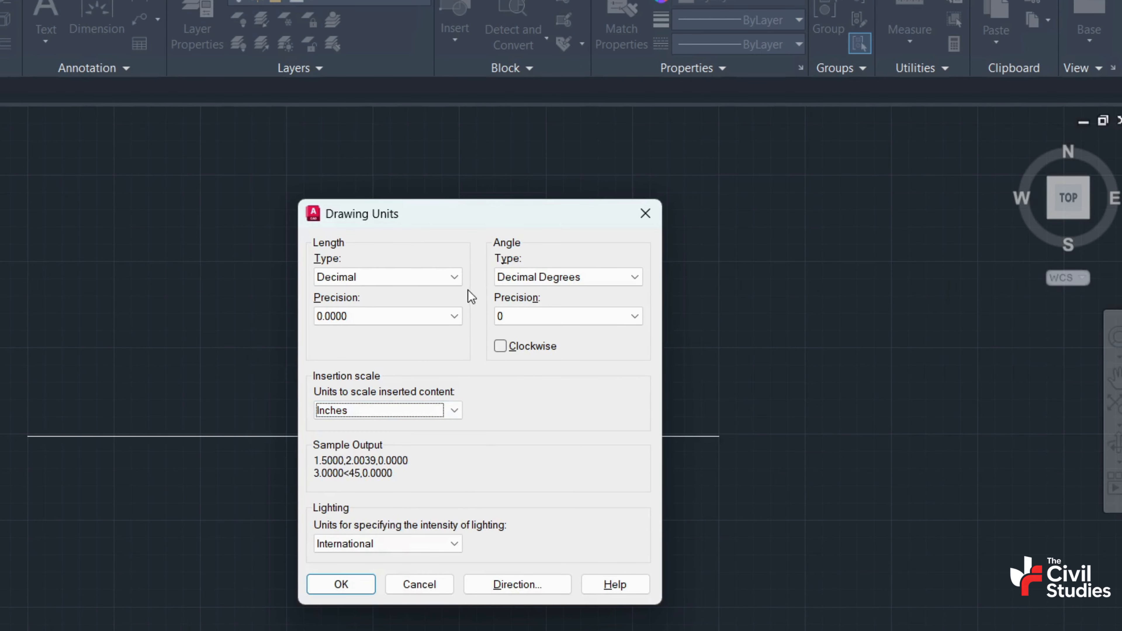
pyautogui.click(459, 278)
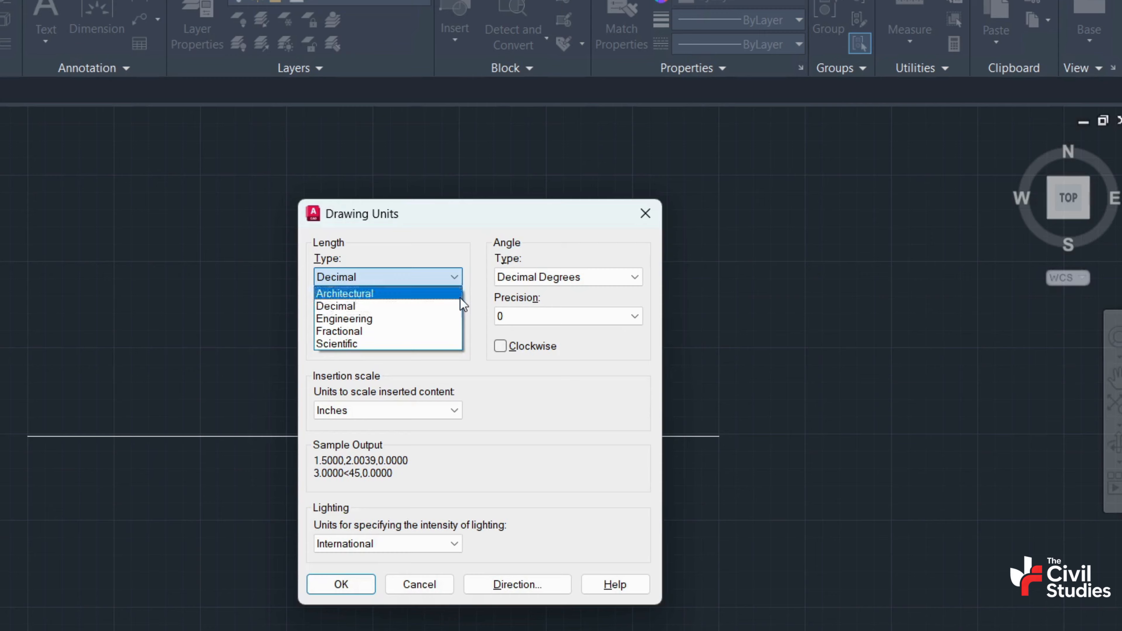
pyautogui.click(485, 366)
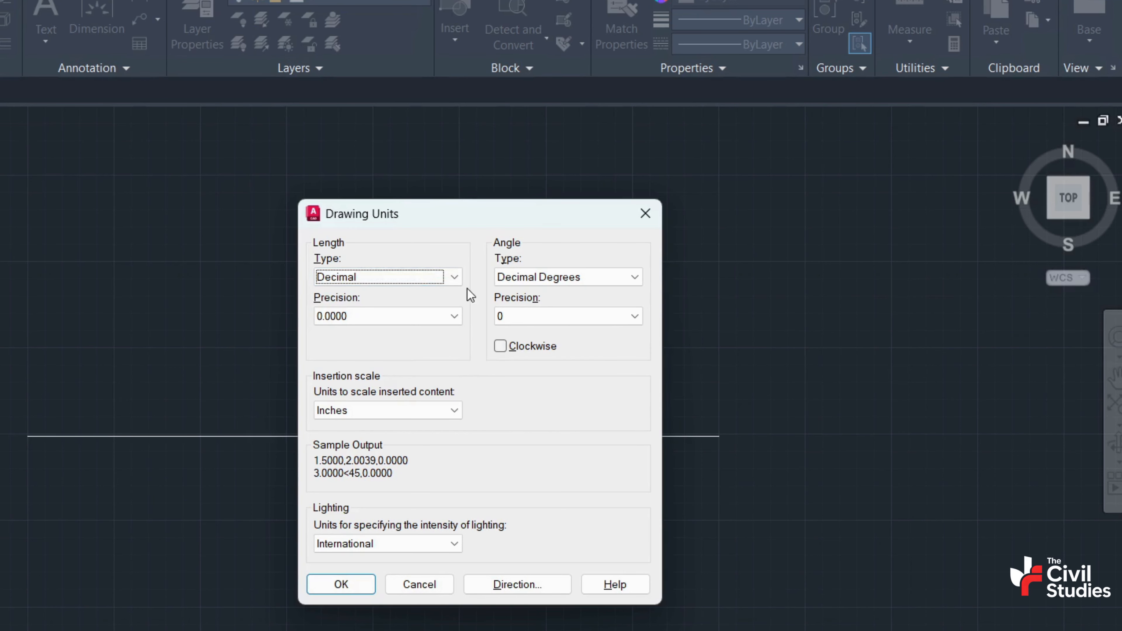
# Step: Set the drawing's length type to Architectural and open the length precision choices
pyautogui.click(455, 277)
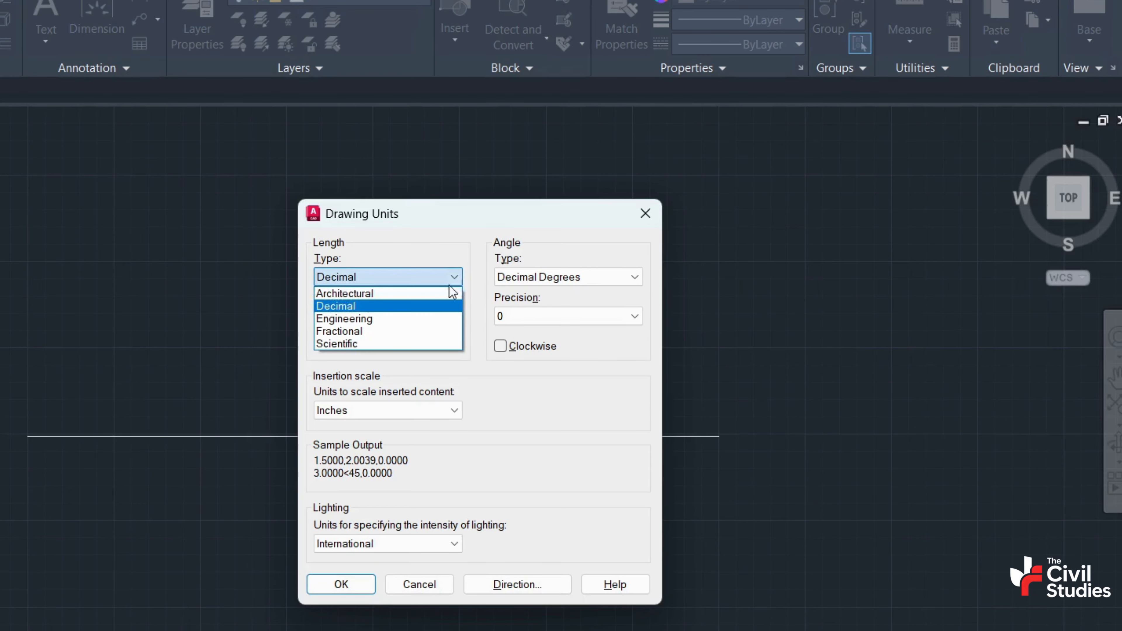
pyautogui.click(435, 294)
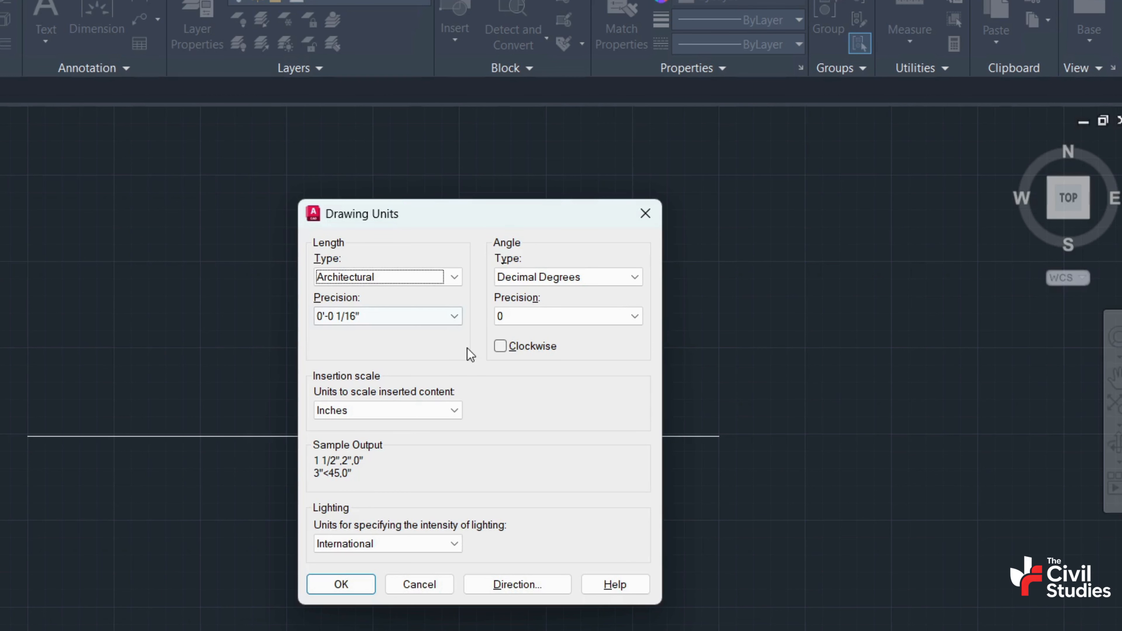
pyautogui.click(455, 321)
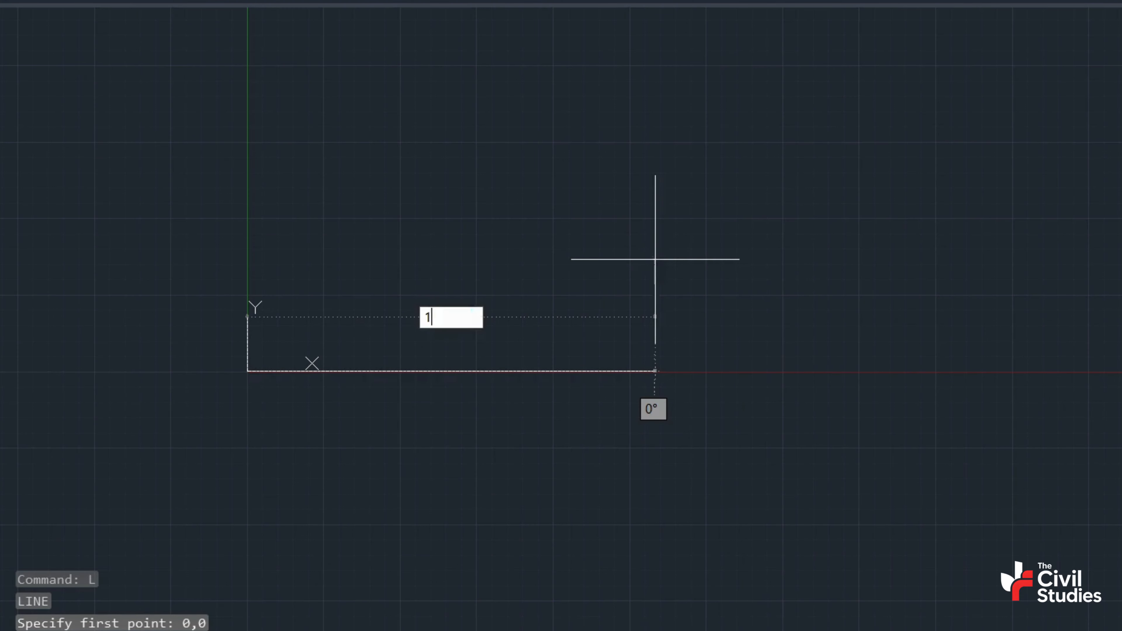
# Step: Draw a 10' horizontal line from the origin 0,0 along the positive X axis
pyautogui.write("0'")
pyautogui.press('Return')
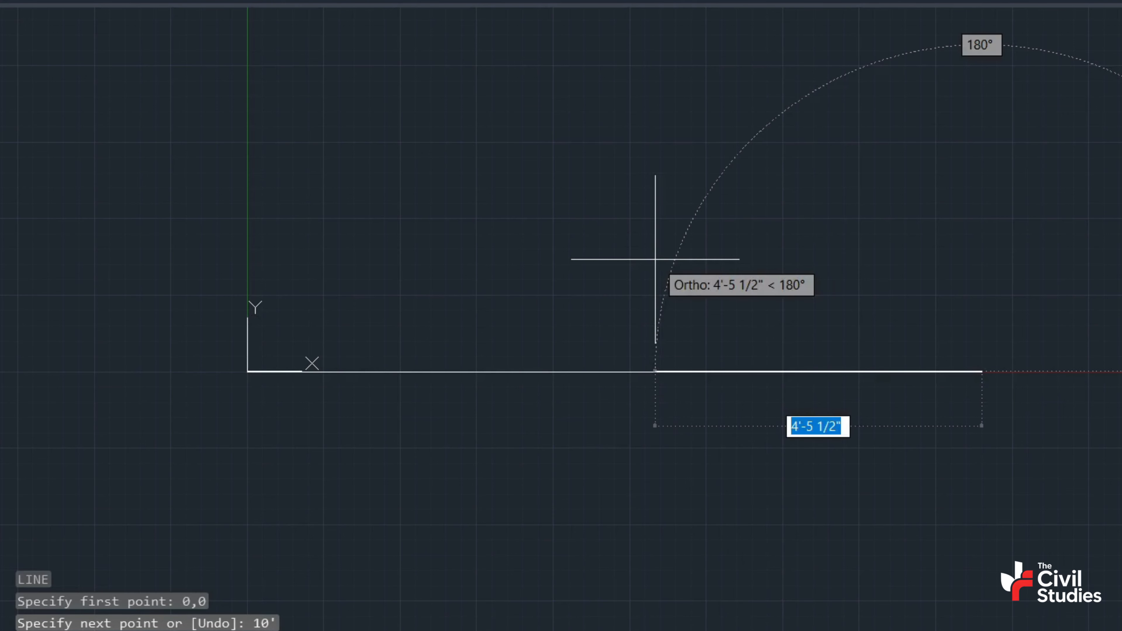
pyautogui.press('Escape')
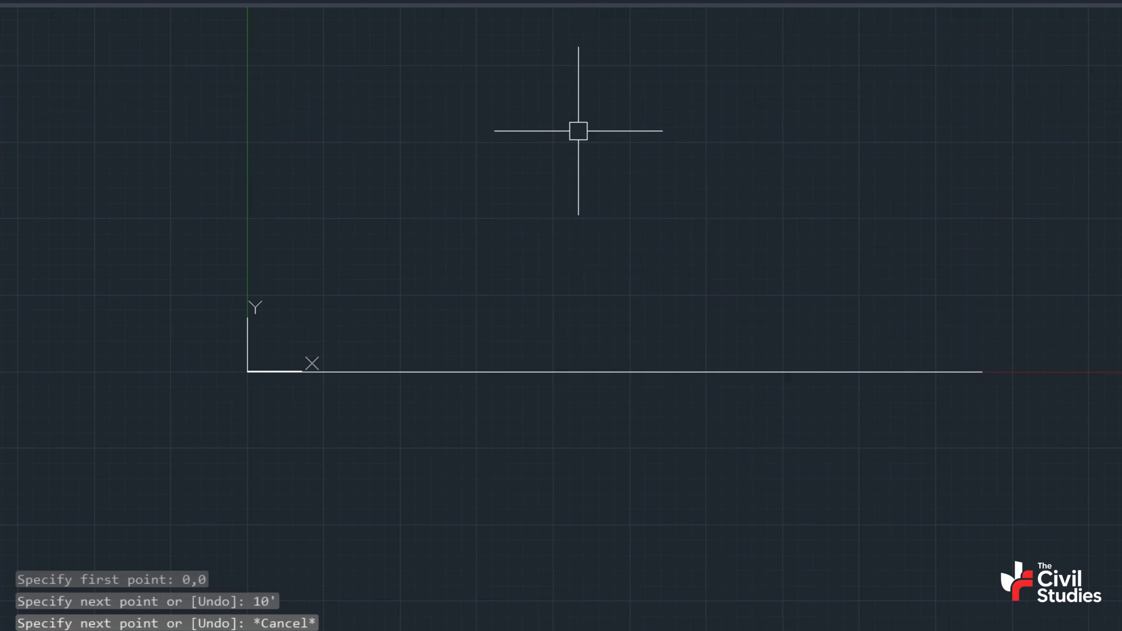
# Step: Add a linear dimension between the horizontal line's endpoints, with the dimension line placed above it
pyautogui.click(316, 3)
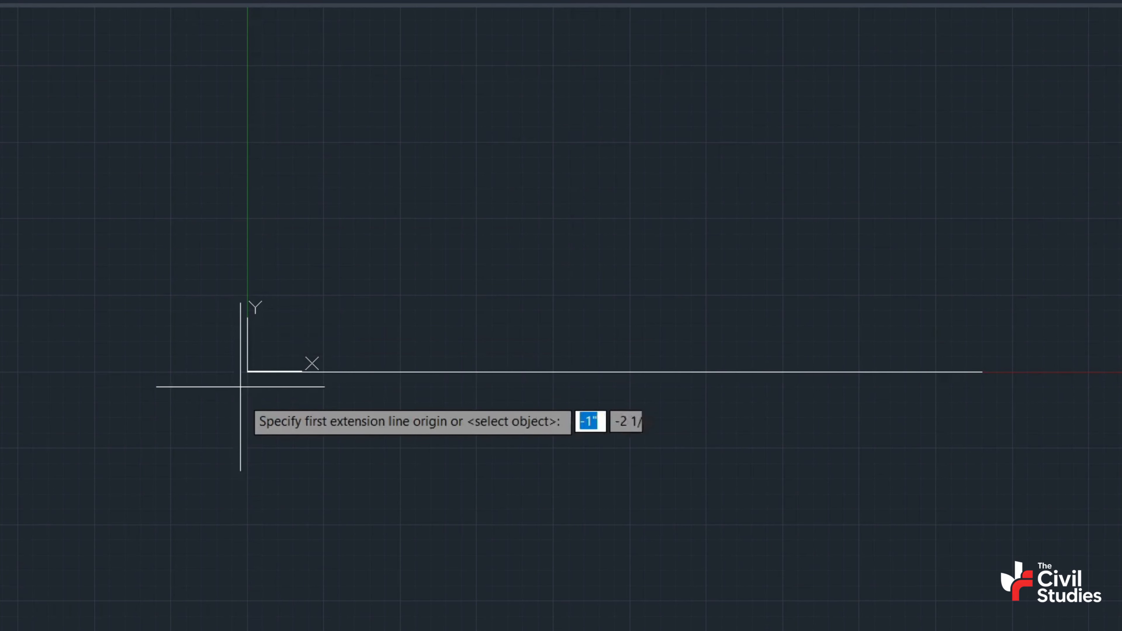
pyautogui.click(248, 371)
pyautogui.click(981, 371)
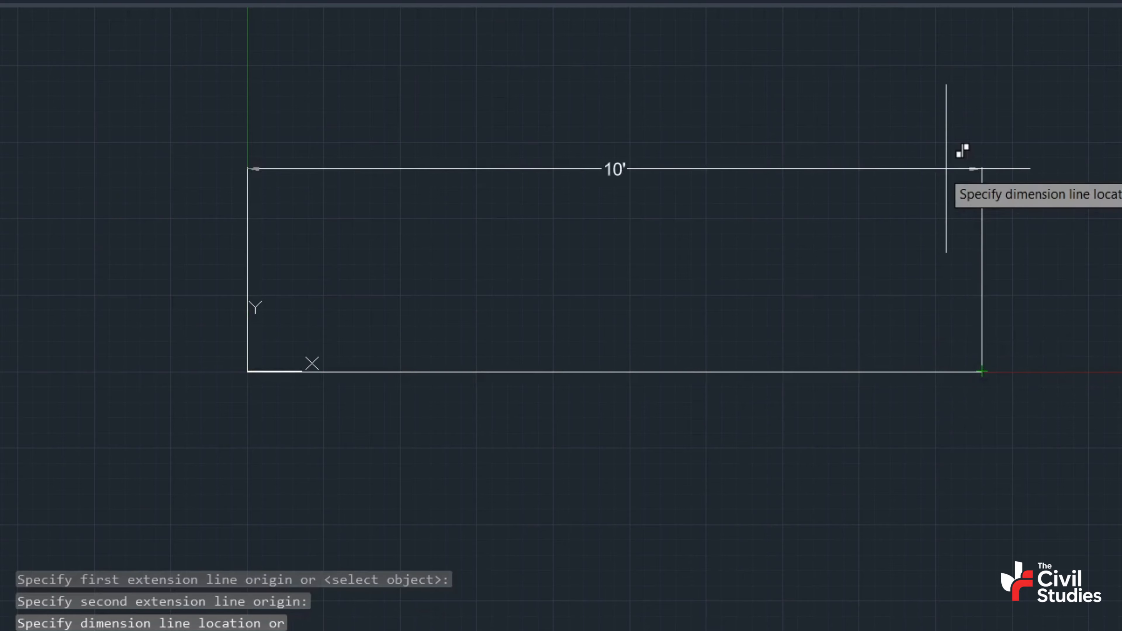
pyautogui.click(944, 168)
pyautogui.scroll(4, 884, 232)
pyautogui.scroll(-2, 293, 214)
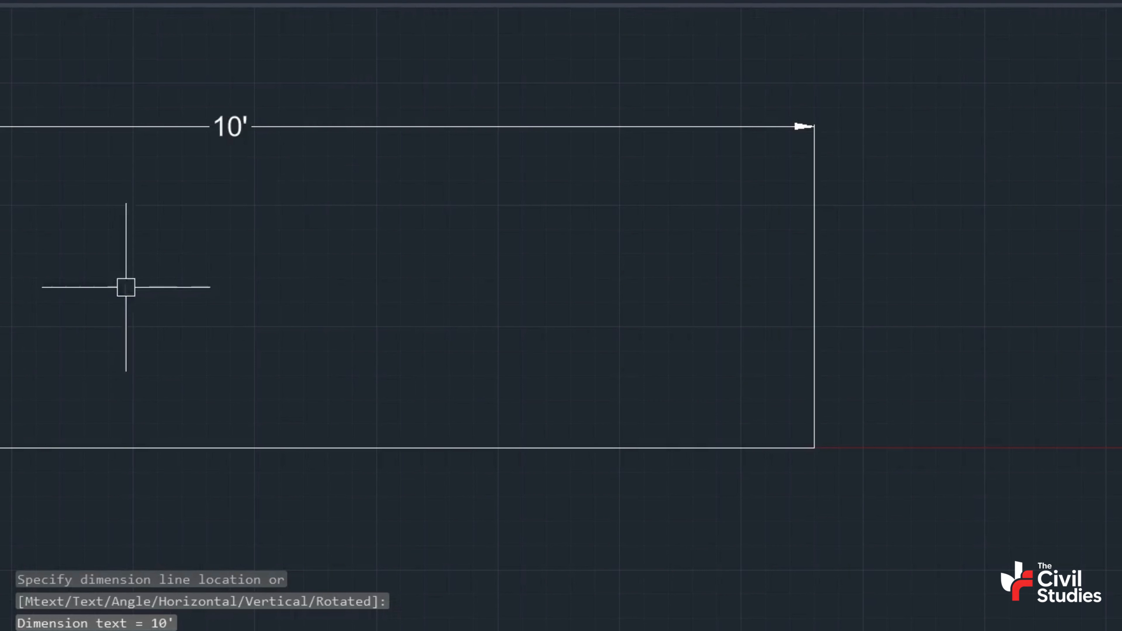
pyautogui.scroll(-2, 165, 269)
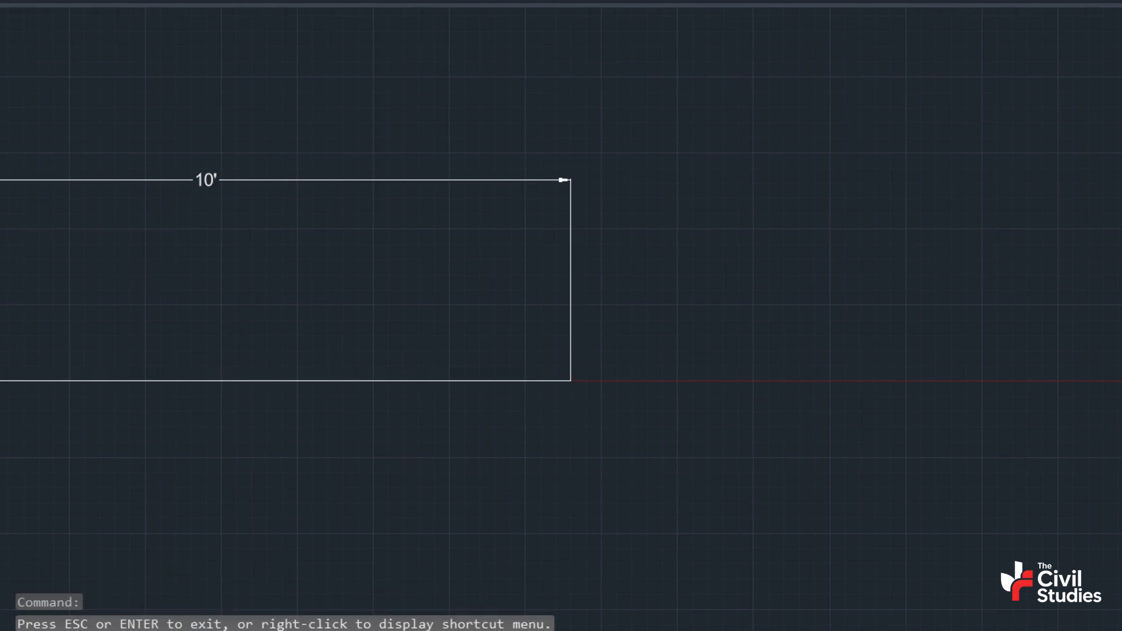
pyautogui.moveTo(241, 301); pyautogui.dragTo(353, 315)
pyautogui.scroll(2, 354, 315)
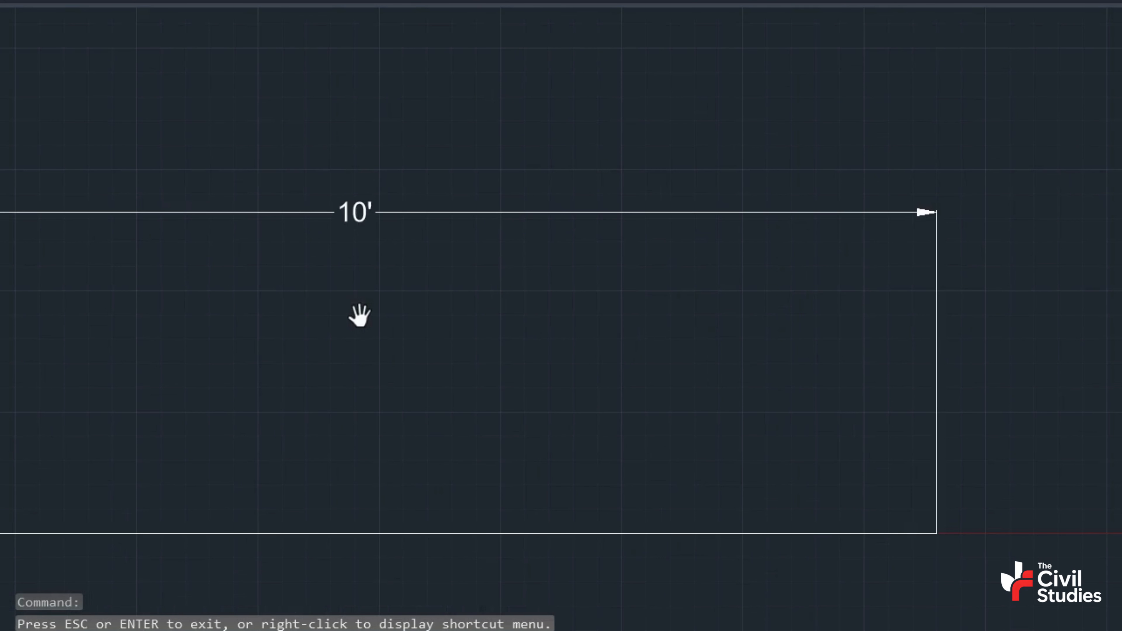
pyautogui.scroll(-4, 358, 316)
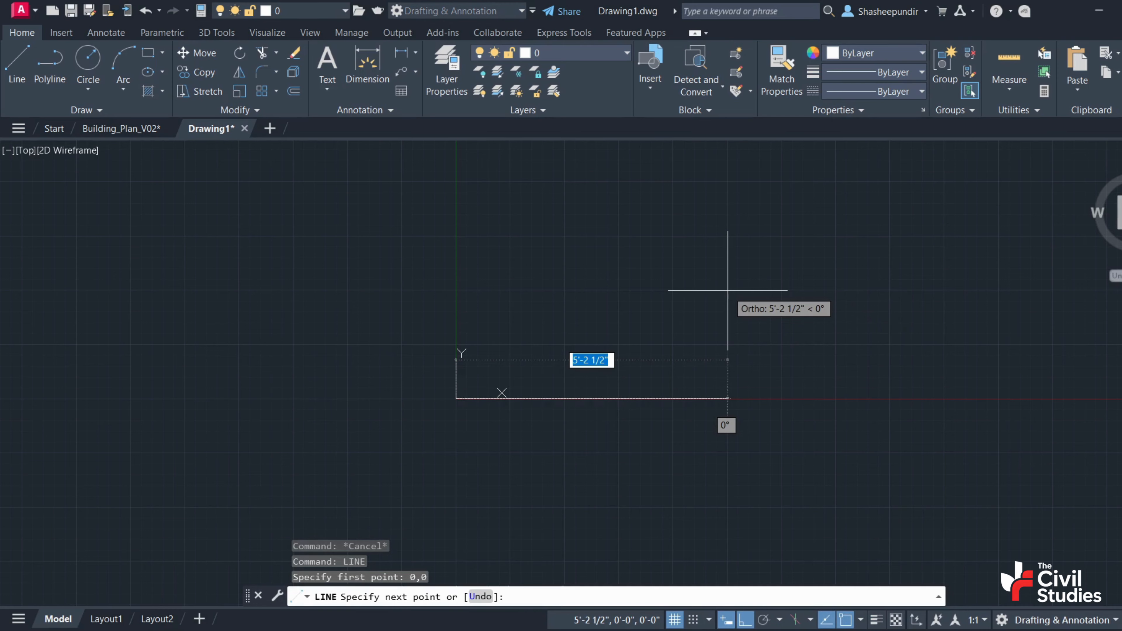
# Step: Draw a 10'6 horizontal line from the origin 0,0 along the positive X axis
pyautogui.write("10'6")
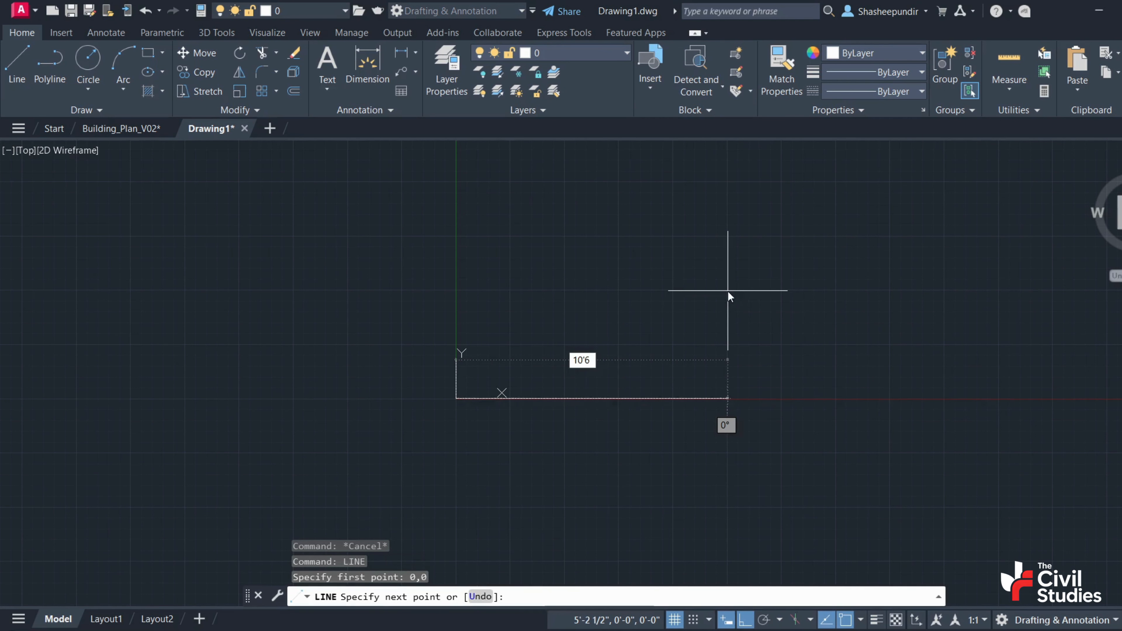
pyautogui.press('Return')
pyautogui.press('Escape')
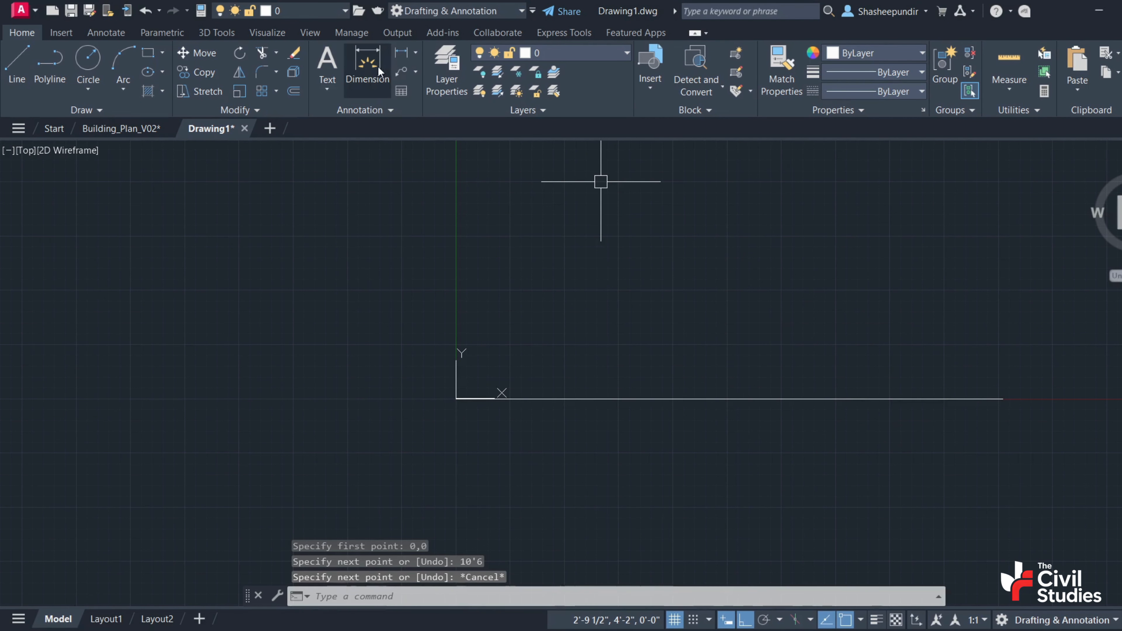
# Step: Place a linear dimension above the 10'6 line, spanning from the origin to its far endpoint
pyautogui.click(401, 58)
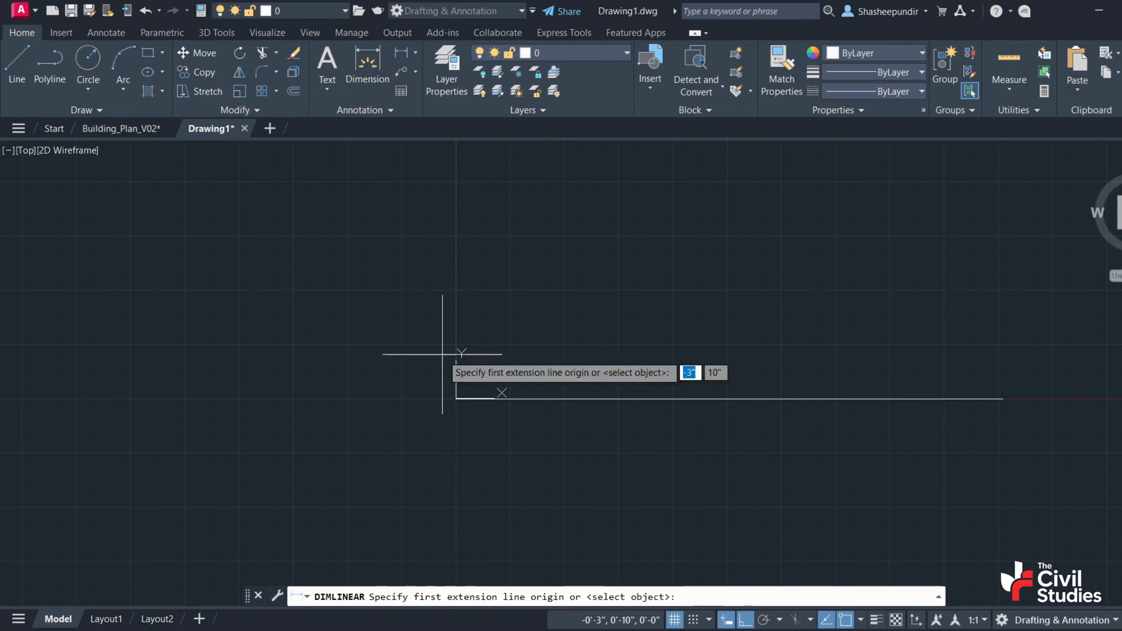
pyautogui.click(456, 398)
pyautogui.click(1003, 399)
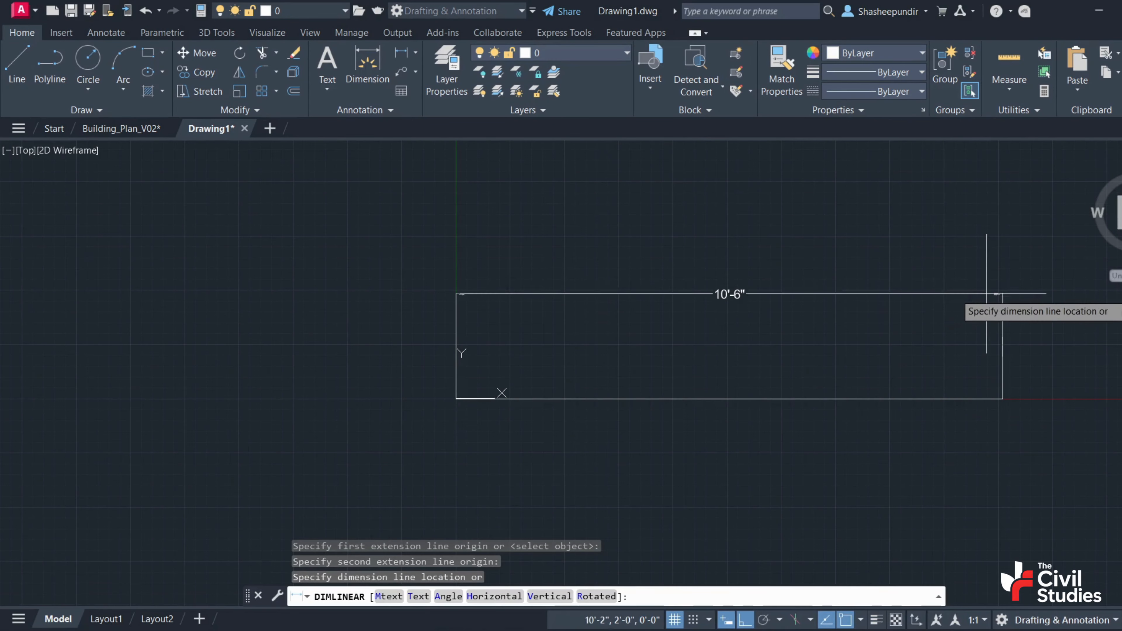
pyautogui.click(986, 286)
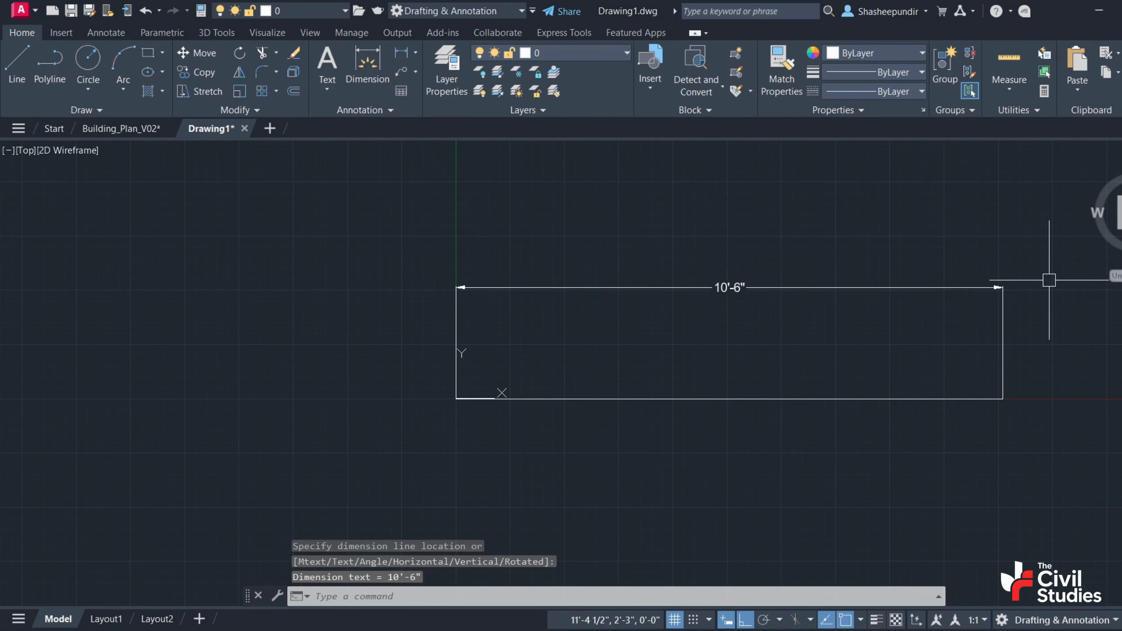
pyautogui.write('p')
pyautogui.press('Return')
pyautogui.moveTo(1069, 395)
pyautogui.mouseDown()
pyautogui.moveTo(893, 403)
pyautogui.moveTo(907, 426)
pyautogui.mouseUp()
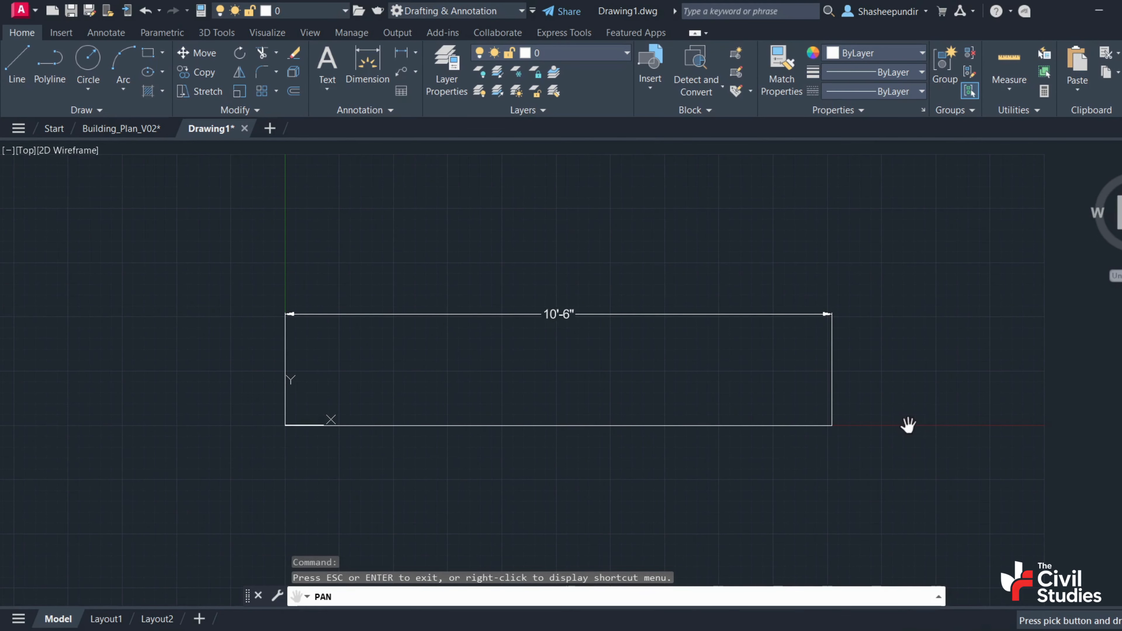
pyautogui.press('Escape')
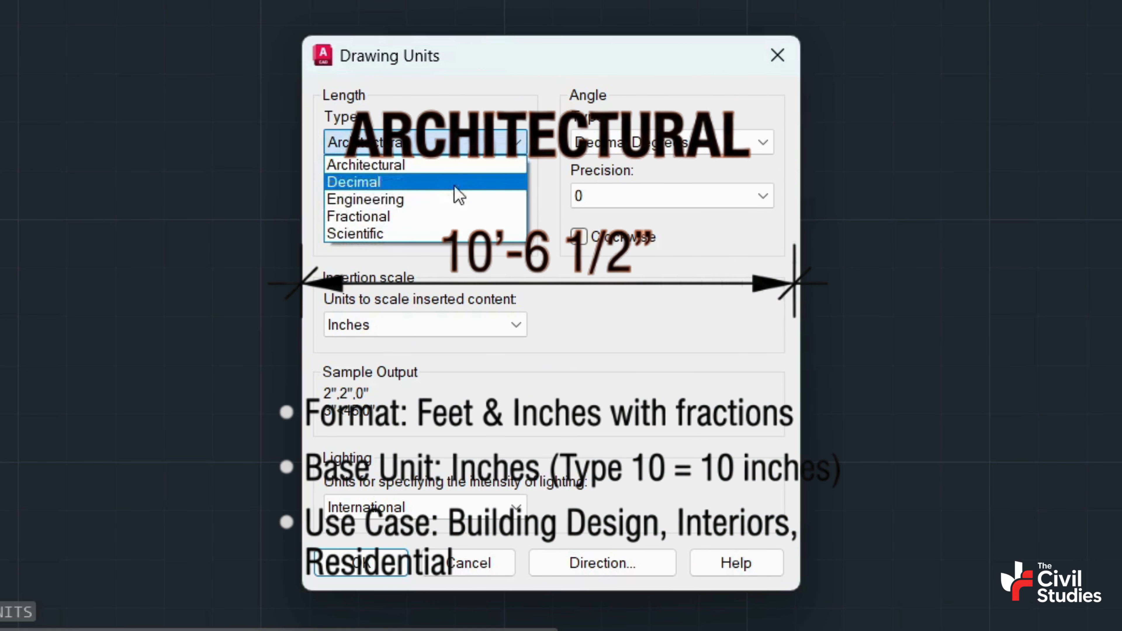
# Step: Set the drawing's length units to Decimal with a precision of 0.0
pyautogui.click(454, 183)
pyautogui.click(459, 196)
pyautogui.click(455, 236)
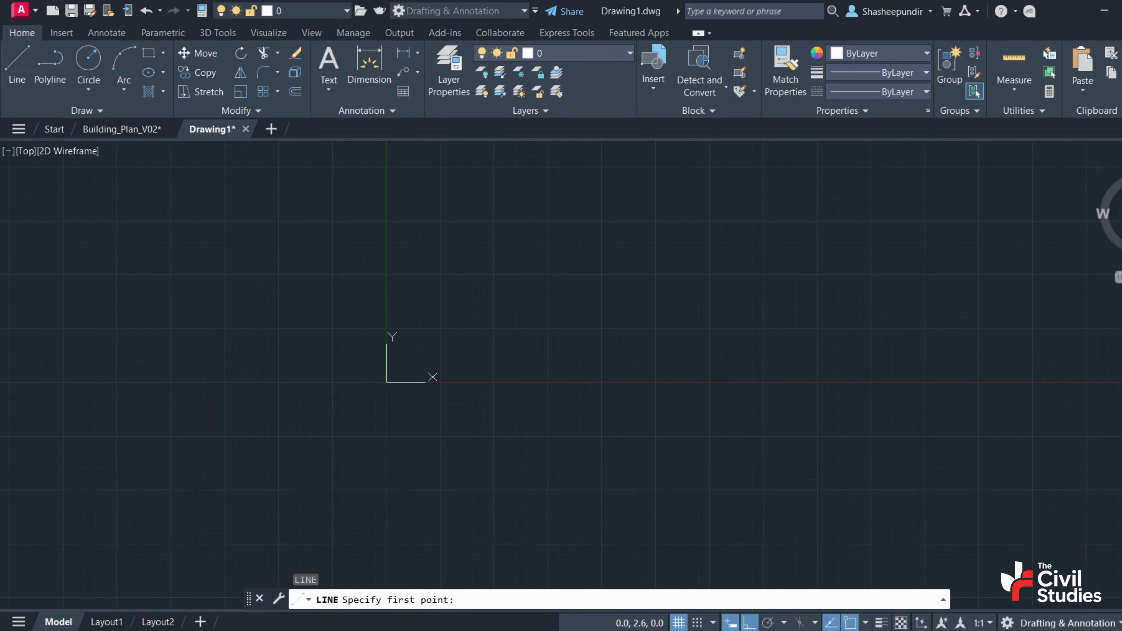
# Step: Draw a 100.5-unit horizontal line from the origin 0,0 along the positive X axis
pyautogui.write('0,0')
pyautogui.press('Return')
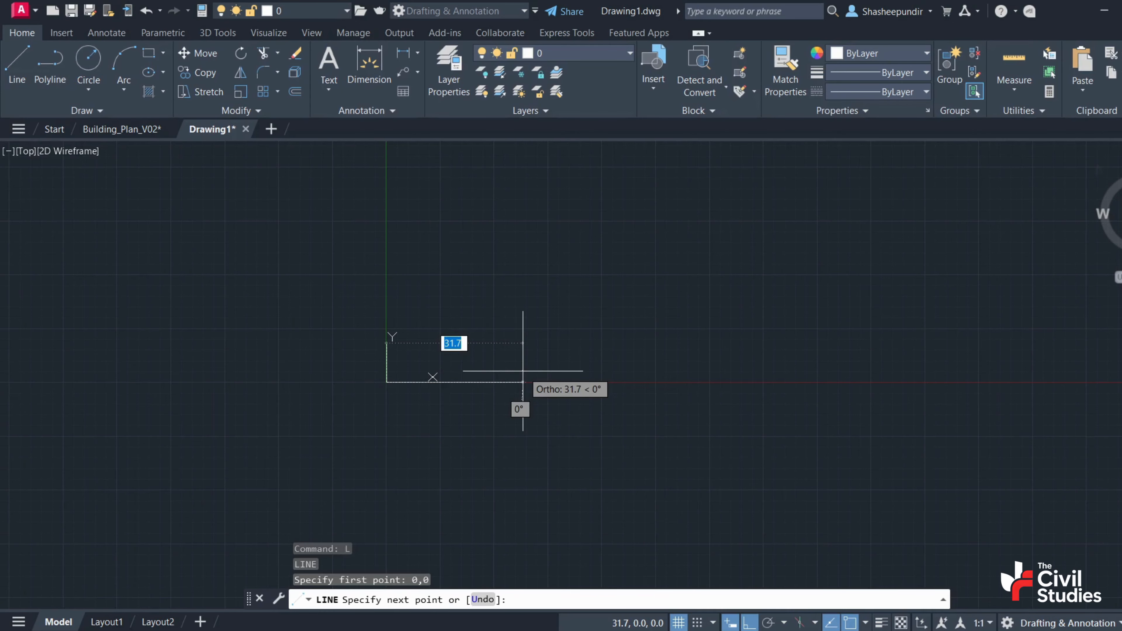
pyautogui.write('100')
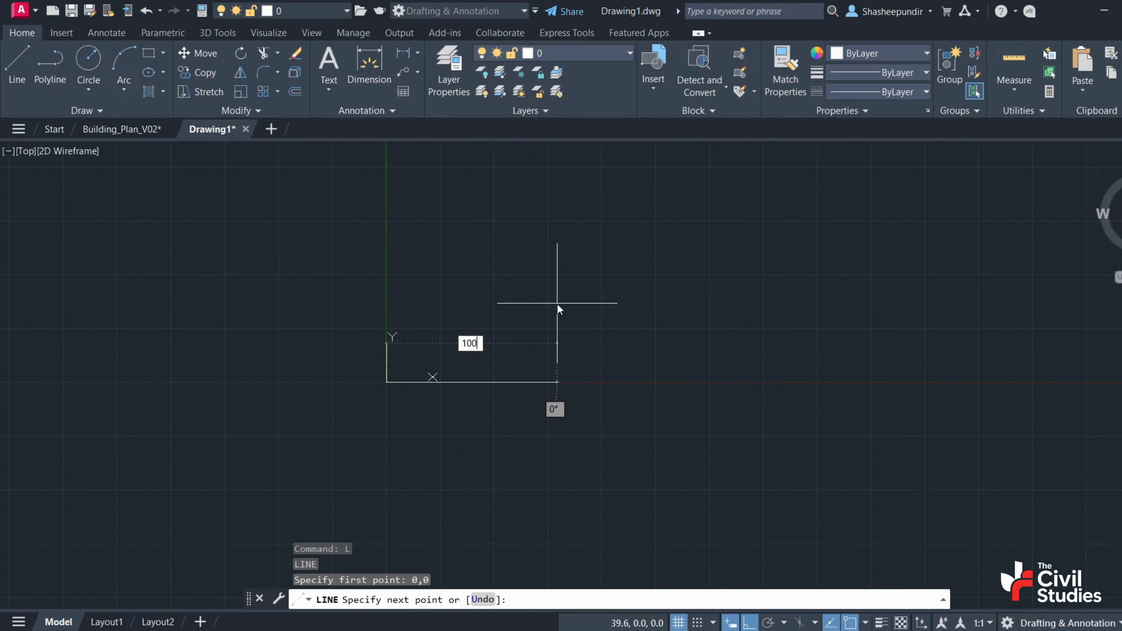
pyautogui.write('.5')
pyautogui.press('Return')
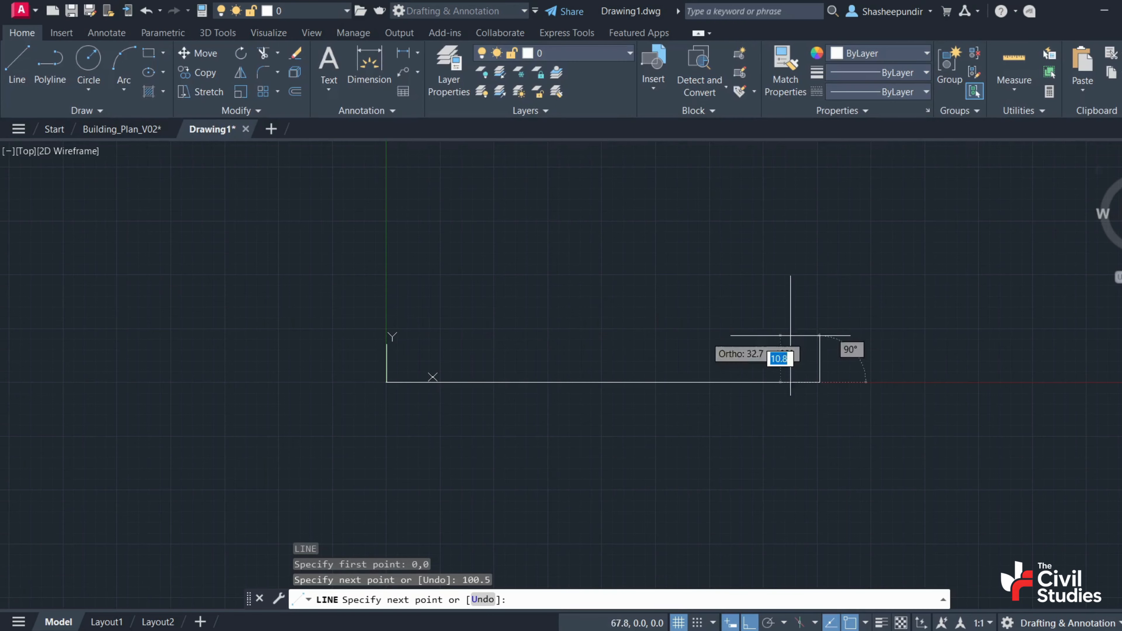
pyautogui.press('Escape')
# Step: Add a linear dimension between the endpoints of the 100.5-unit line, placing the dimension line above it
pyautogui.click(403, 53)
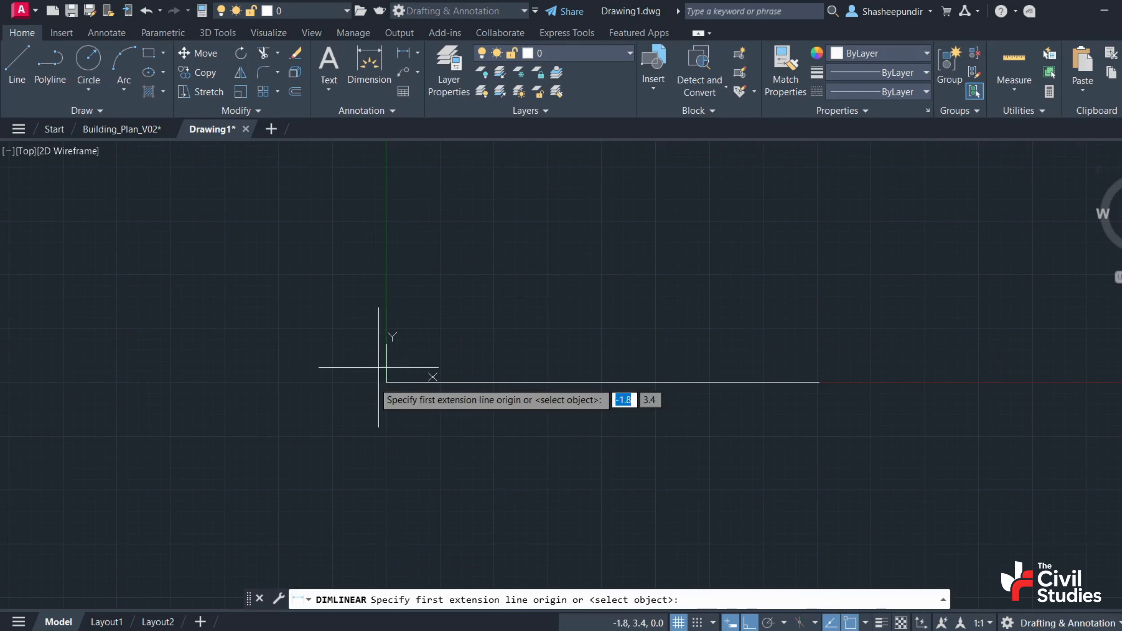
pyautogui.click(387, 382)
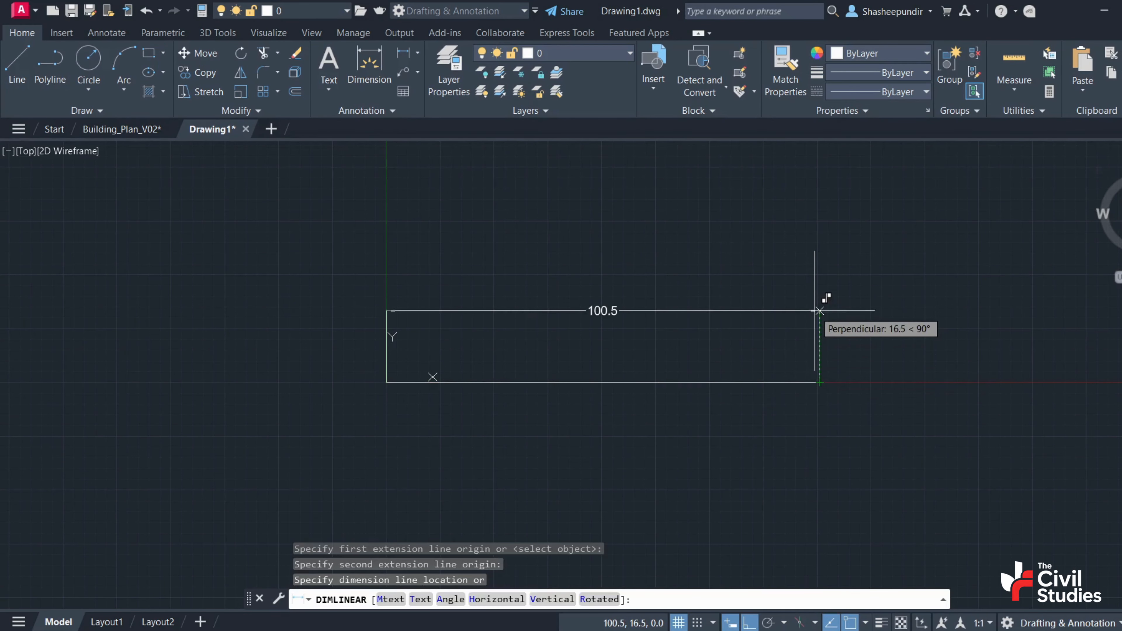
pyautogui.click(819, 317)
# Step: Delete the 100.5-unit line together with its linear dimension
pyautogui.scroll(4, 709, 318)
pyautogui.scroll(-2, 653, 340)
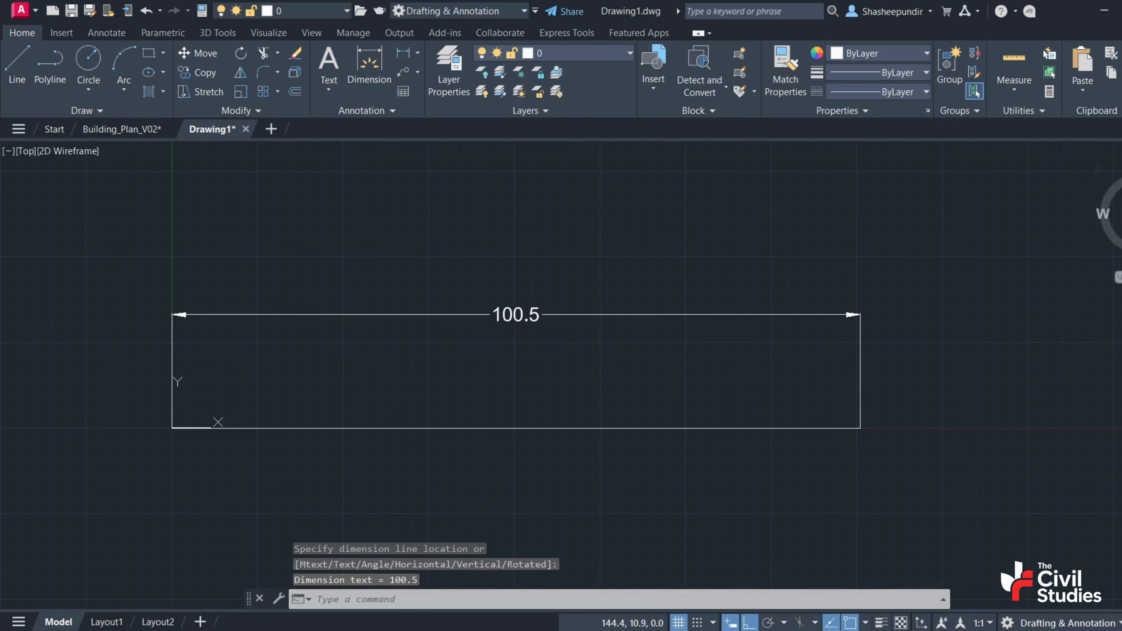
pyautogui.moveTo(596, 366); pyautogui.dragTo(758, 365)
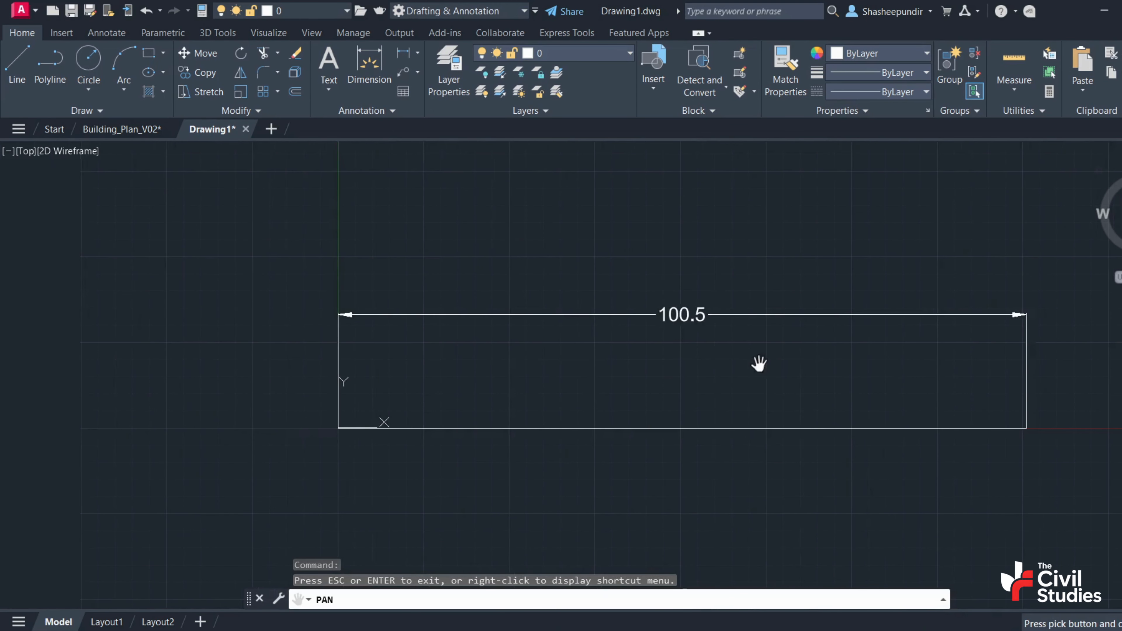
pyautogui.scroll(2, 759, 365)
pyautogui.scroll(-2, 701, 345)
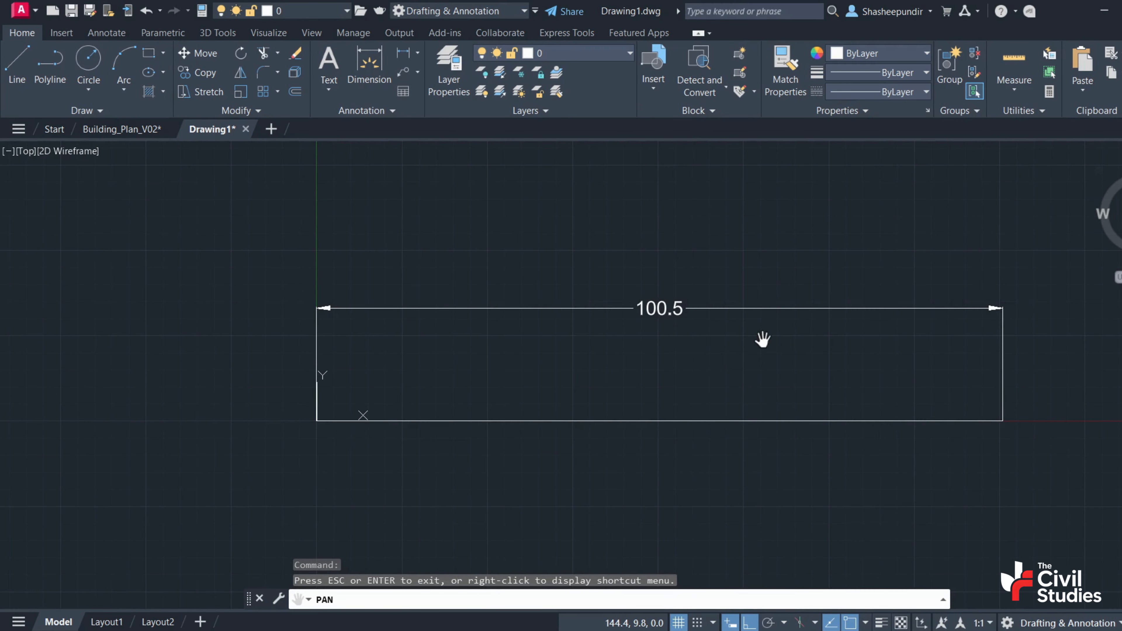
pyautogui.press('Escape')
pyautogui.click(771, 310)
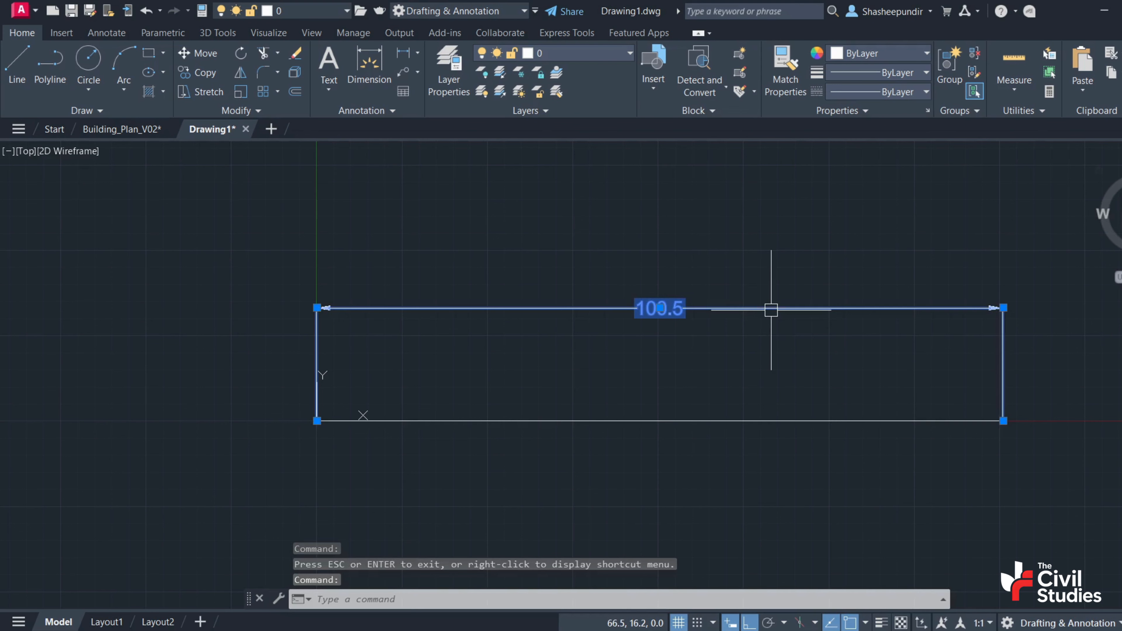
pyautogui.press('Delete')
pyautogui.press('Escape')
# Step: Draw a 100-unit horizontal line from the origin 0,0 along the positive X axis
pyautogui.write('l')
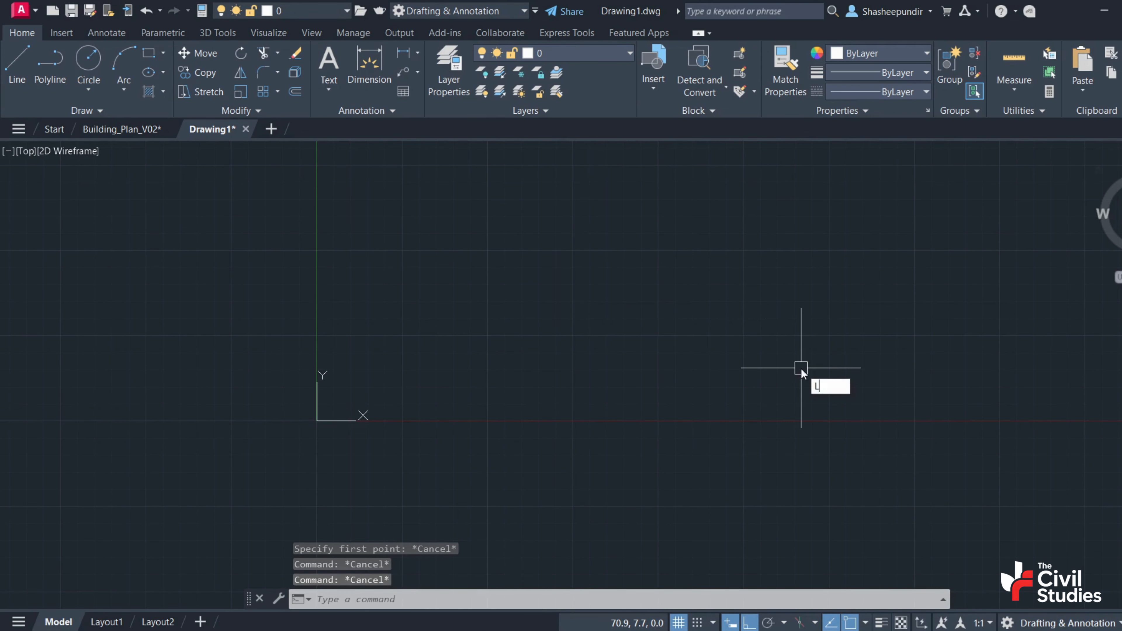
pyautogui.press('Return')
pyautogui.write('0,0')
pyautogui.press('Return')
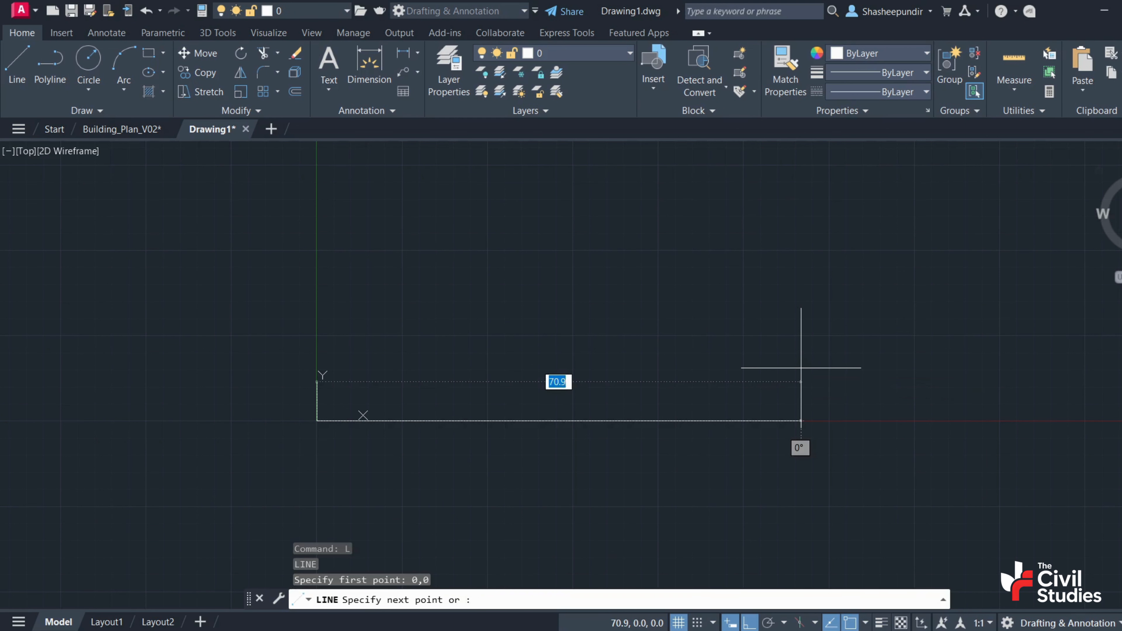
pyautogui.press('Return')
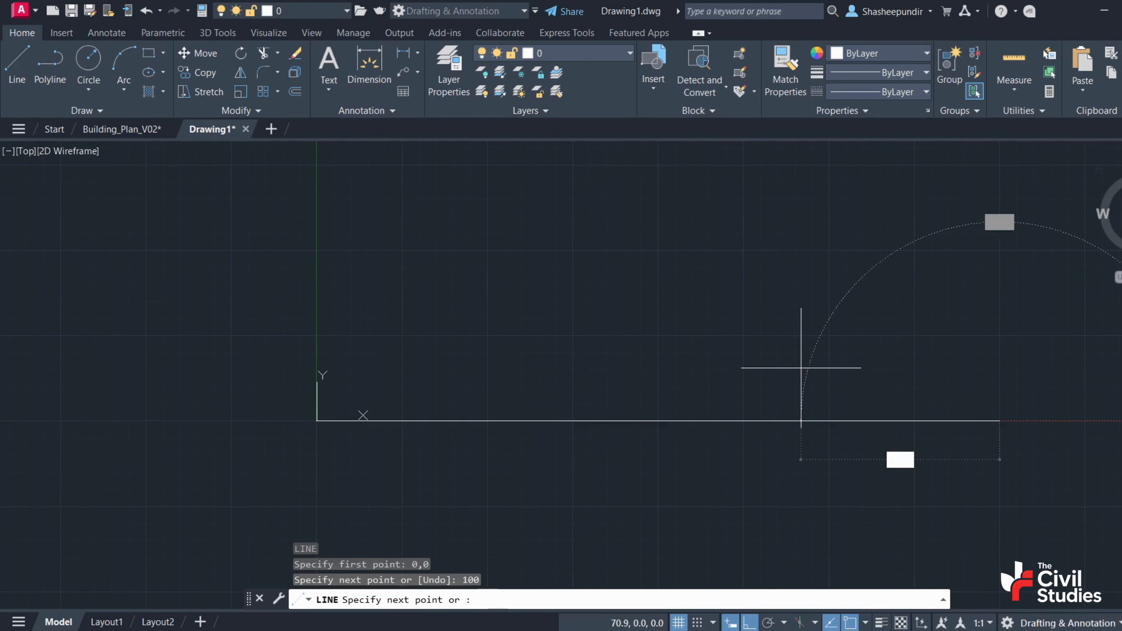
pyautogui.press('Escape')
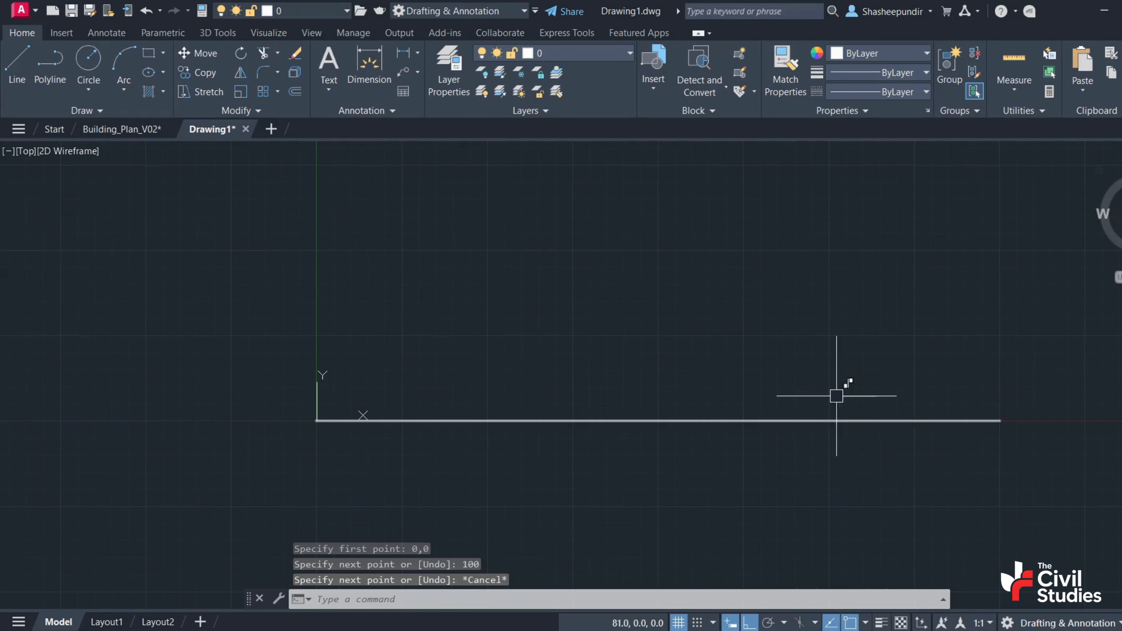
# Step: Dimension the 100-unit line linearly from the origin to its far endpoint, with the dimension line above it
pyautogui.click(399, 56)
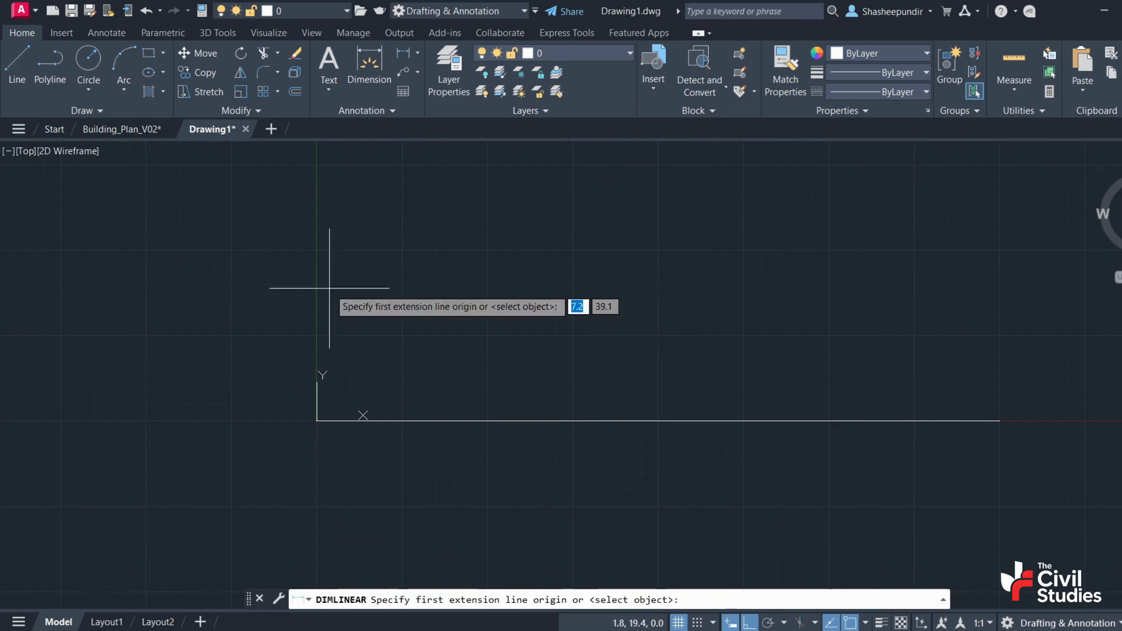
pyautogui.click(316, 420)
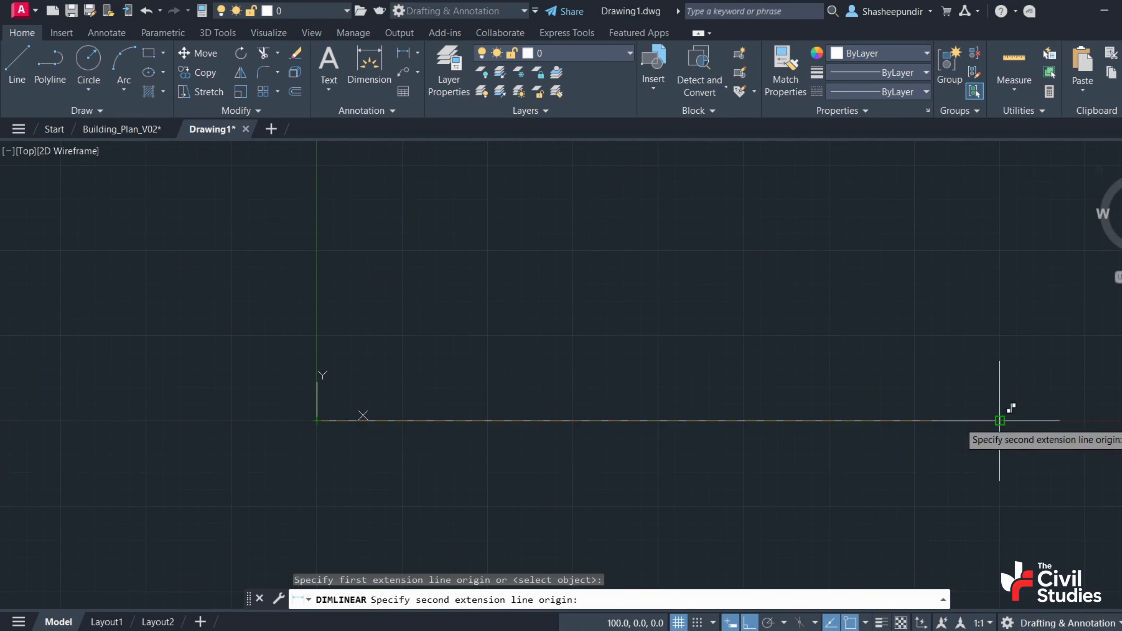
pyautogui.click(999, 421)
pyautogui.click(961, 293)
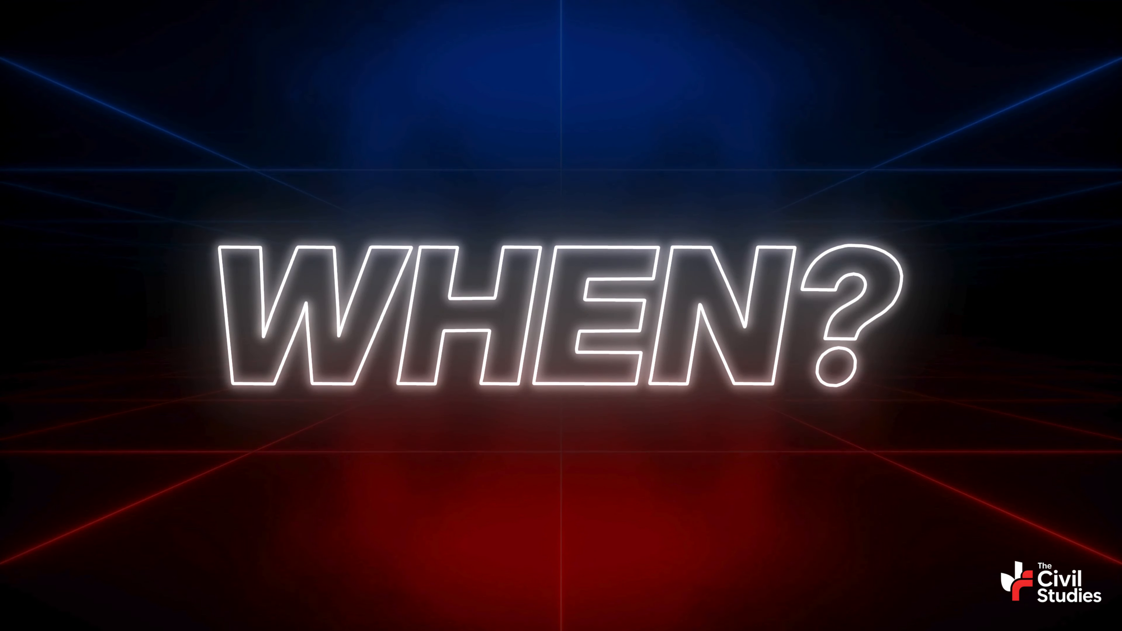
# Step: Change the length type from Architectural to Decimal and choose 0.0 as its precision
pyautogui.click(458, 149)
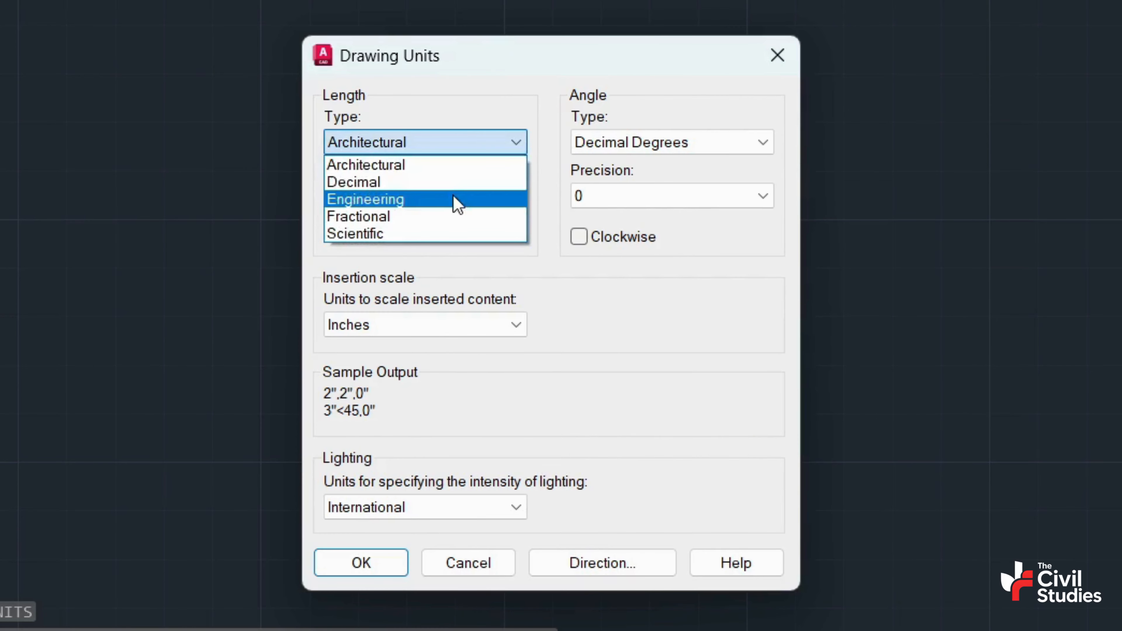
pyautogui.click(453, 183)
pyautogui.click(463, 201)
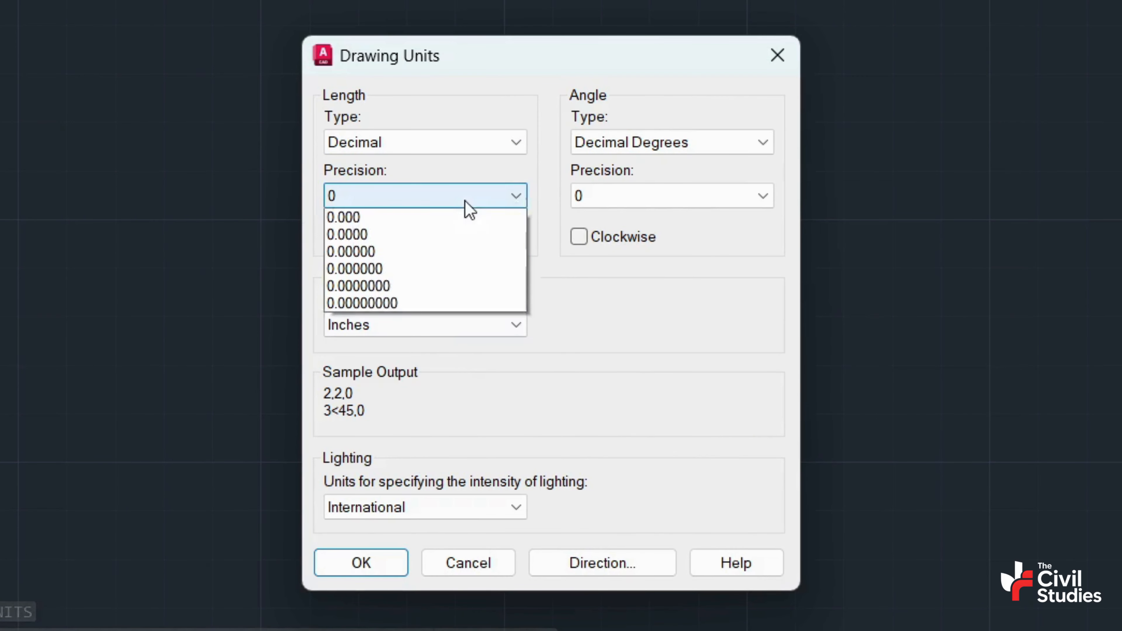
pyautogui.click(463, 234)
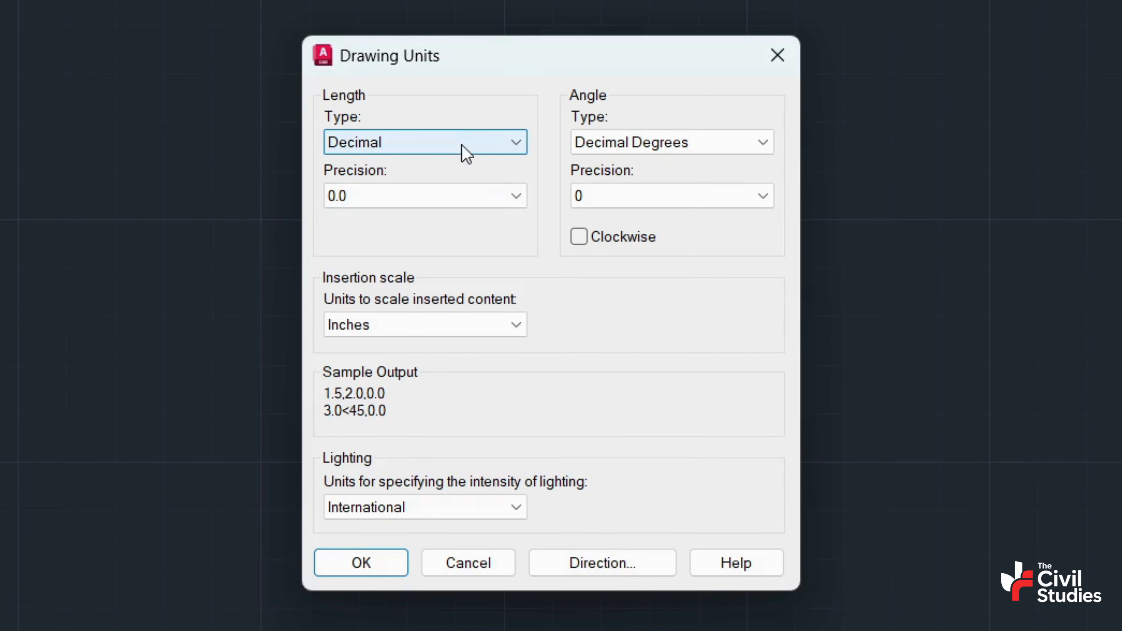
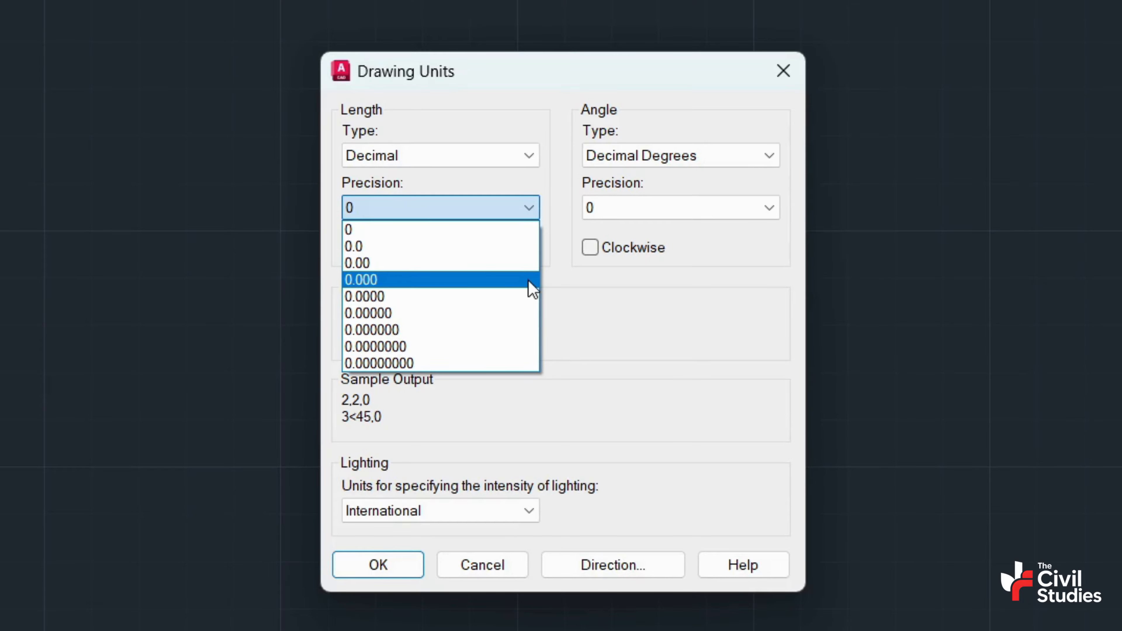
# Step: Set the units for scaling inserted content to Millimeters
pyautogui.click(579, 307)
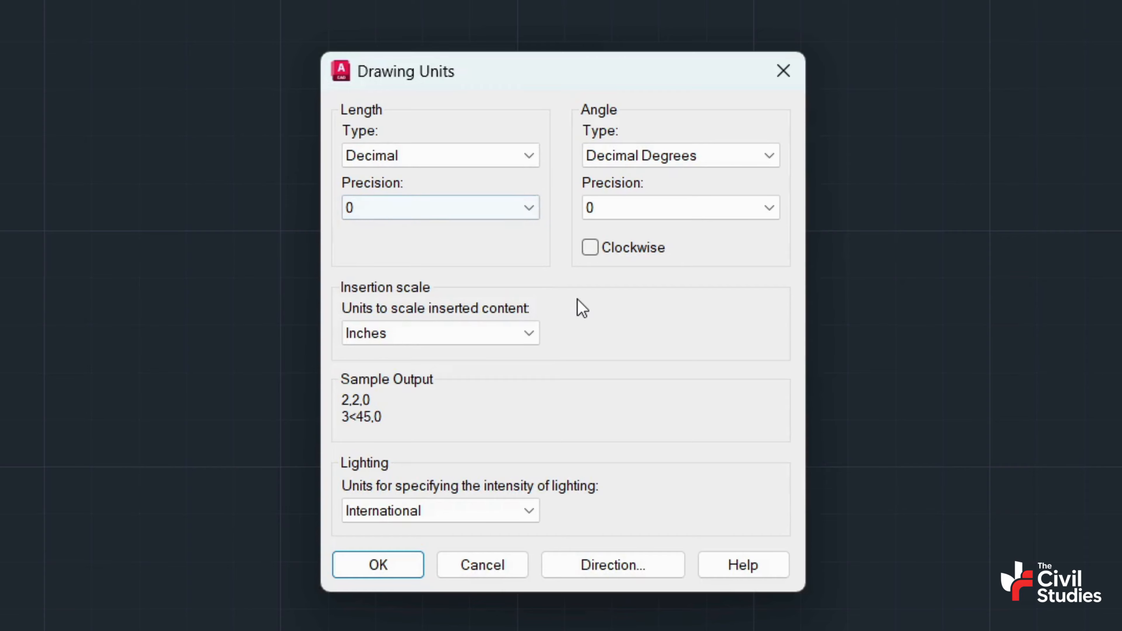
pyautogui.click(416, 346)
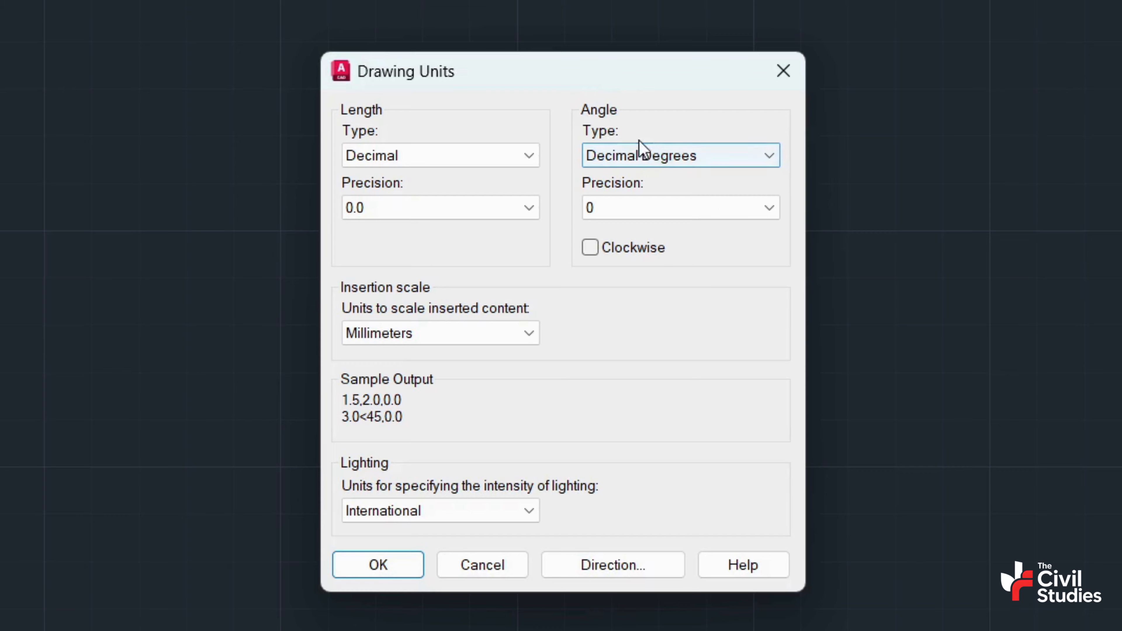
# Step: Examine the available angle formats, keeping Decimal Degrees as the angle type
pyautogui.click(670, 163)
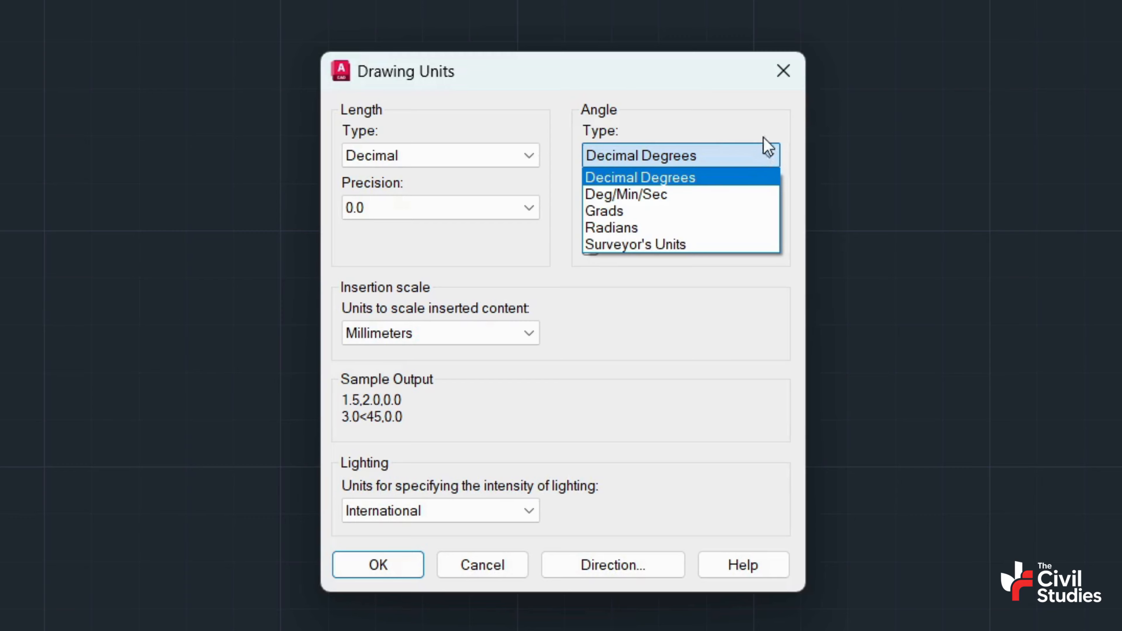
pyautogui.click(760, 146)
pyautogui.click(639, 160)
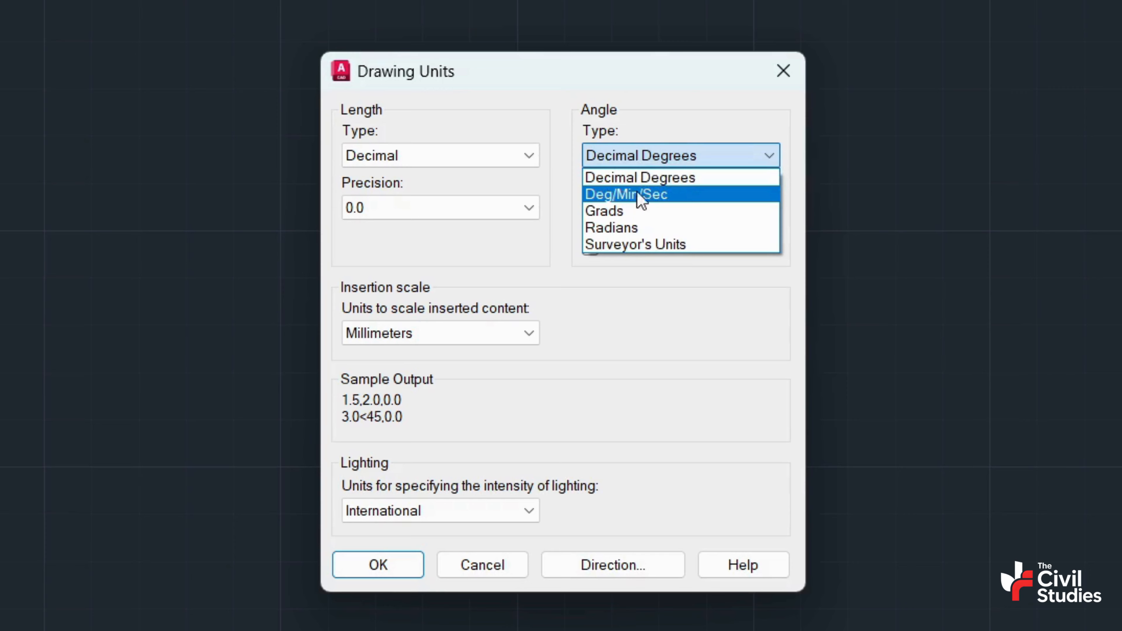
pyautogui.click(680, 178)
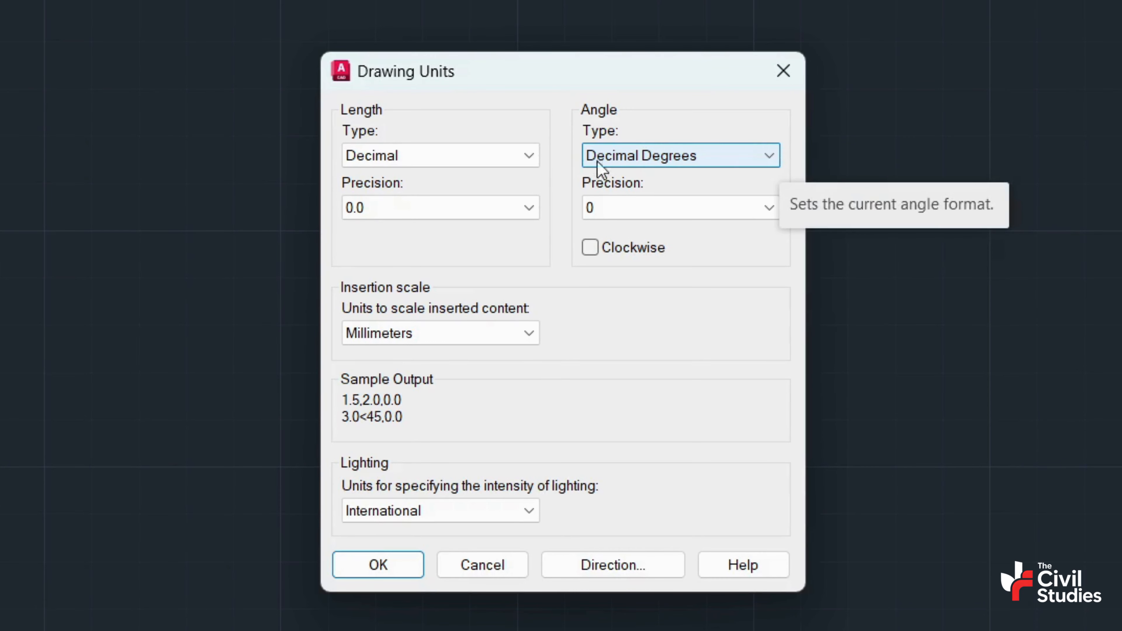
pyautogui.click(659, 161)
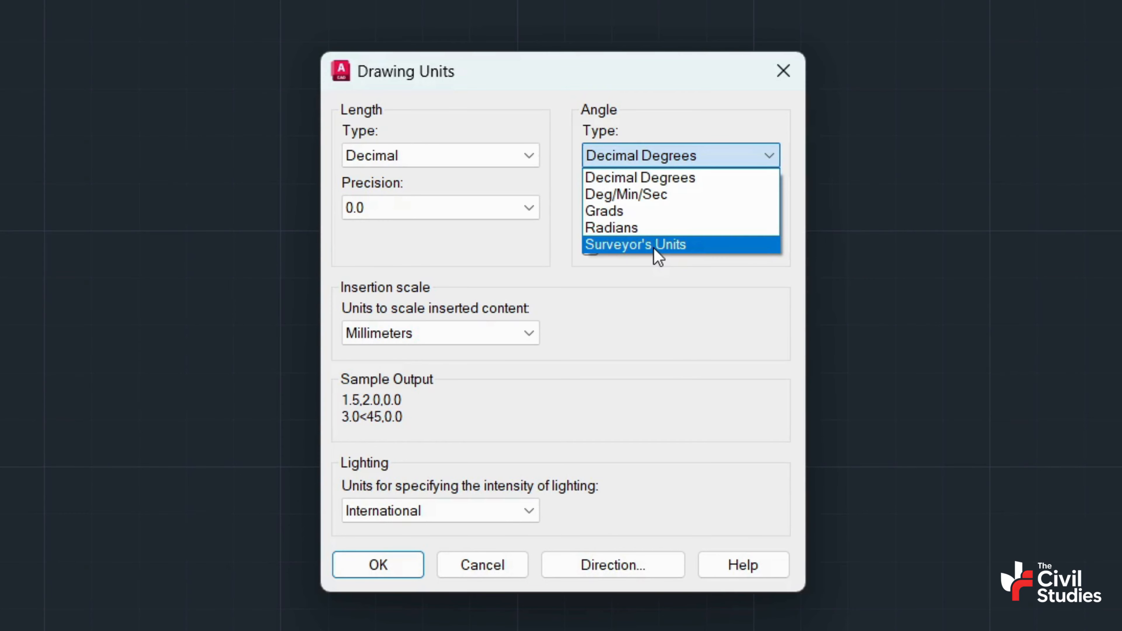
pyautogui.click(677, 180)
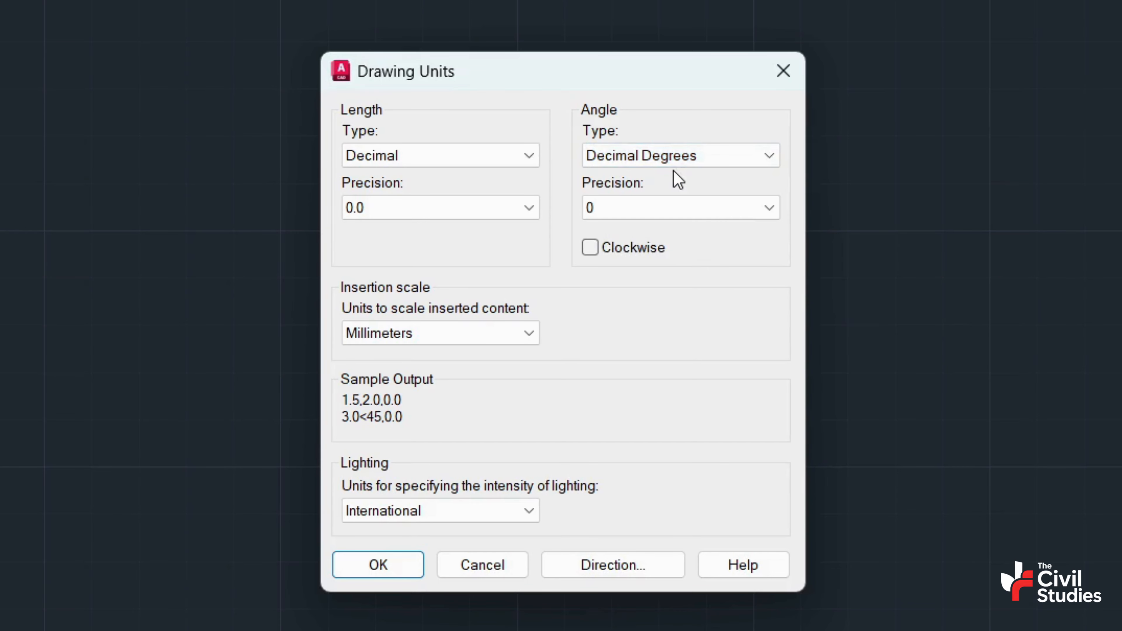
# Step: Try an angle precision of 0.0 and return it to 0
pyautogui.click(671, 209)
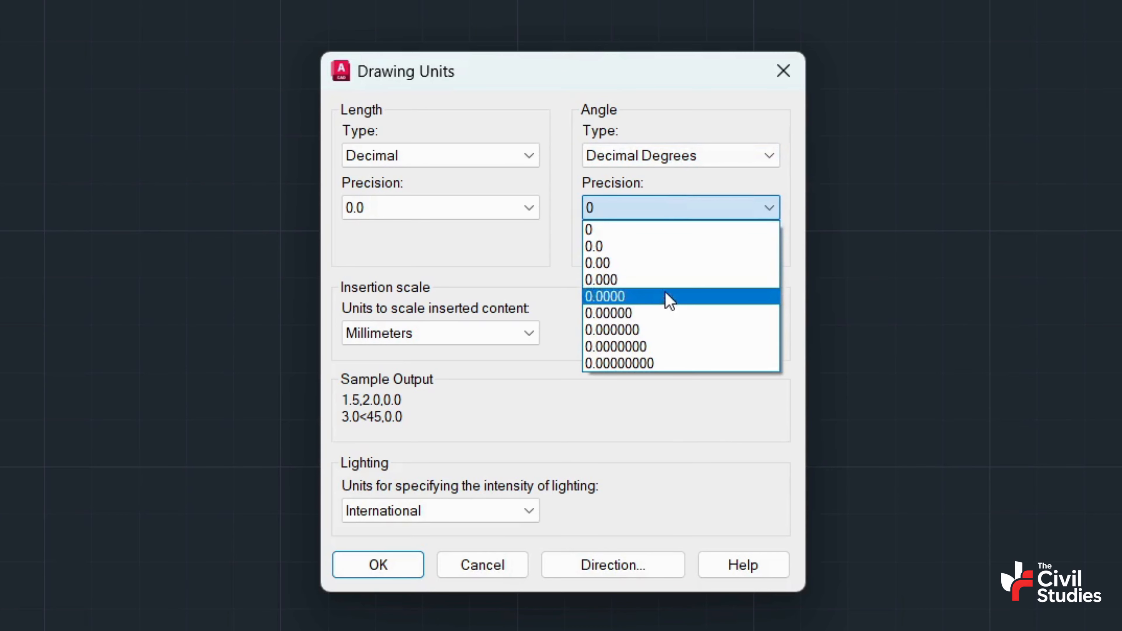
pyautogui.click(671, 246)
pyautogui.click(678, 215)
pyautogui.click(700, 230)
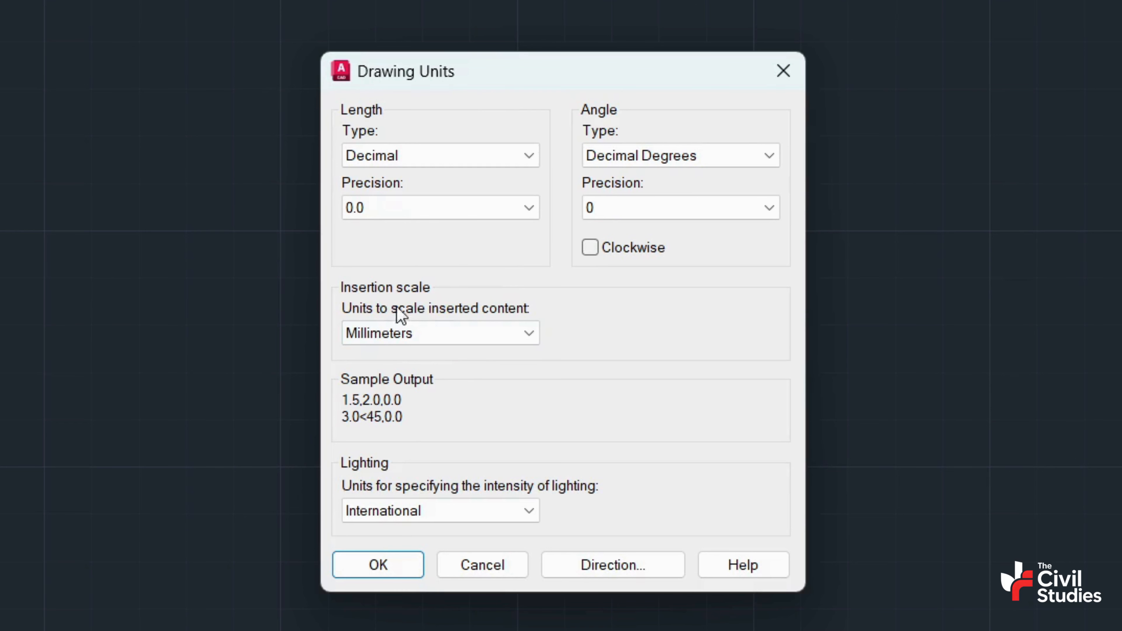
# Step: Open the choice of units for scaling inserted content
pyautogui.click(463, 339)
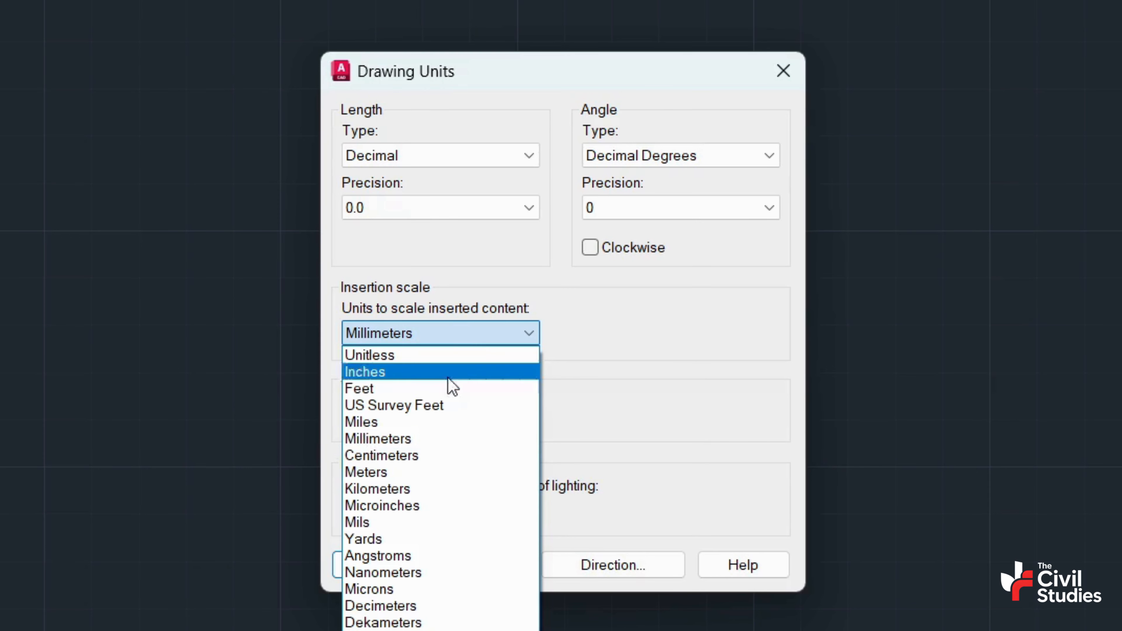